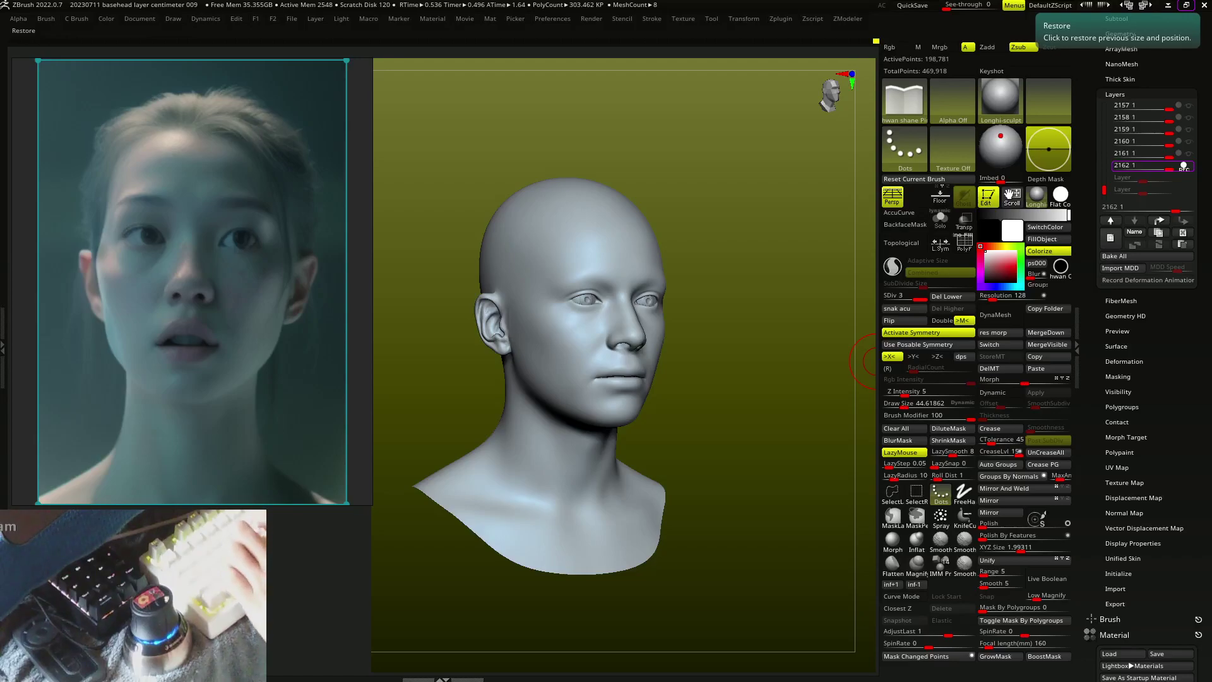
# Reposition the eye subtool with Transpose, then return to the Expressions head subtool.
pyautogui.press('f')
pyautogui.keyDown('alt'); pyautogui.click(668, 355); pyautogui.keyUp('alt')
pyautogui.press('w')
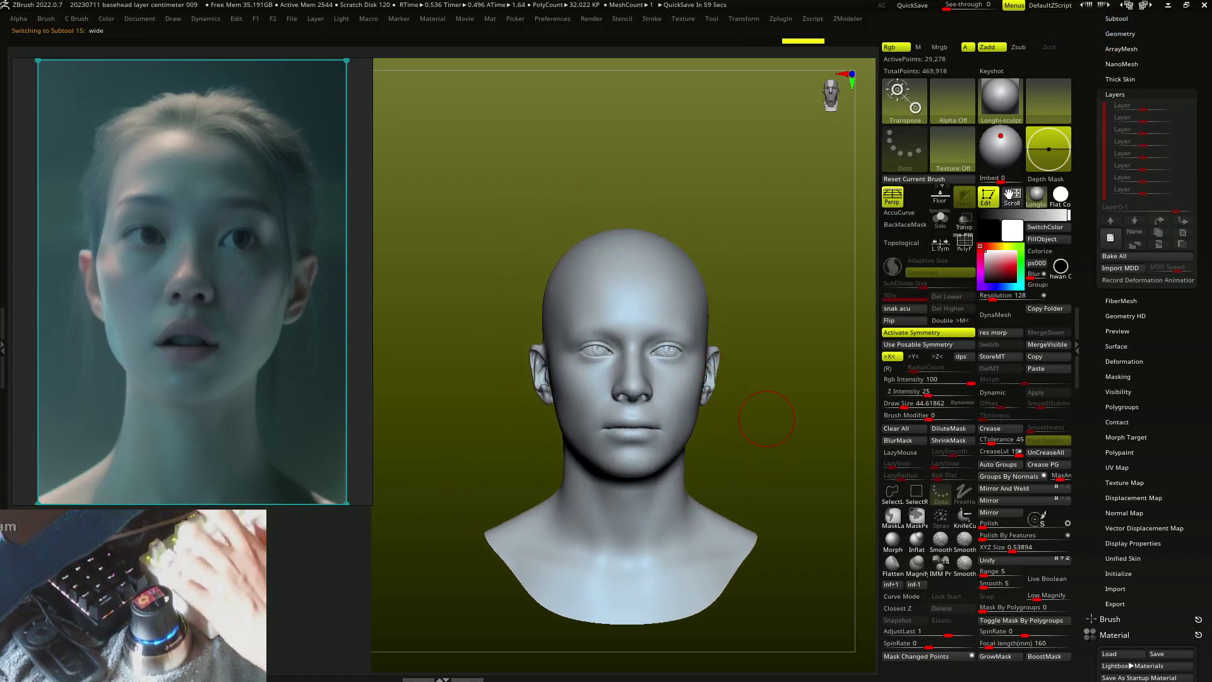
pyautogui.press('q')
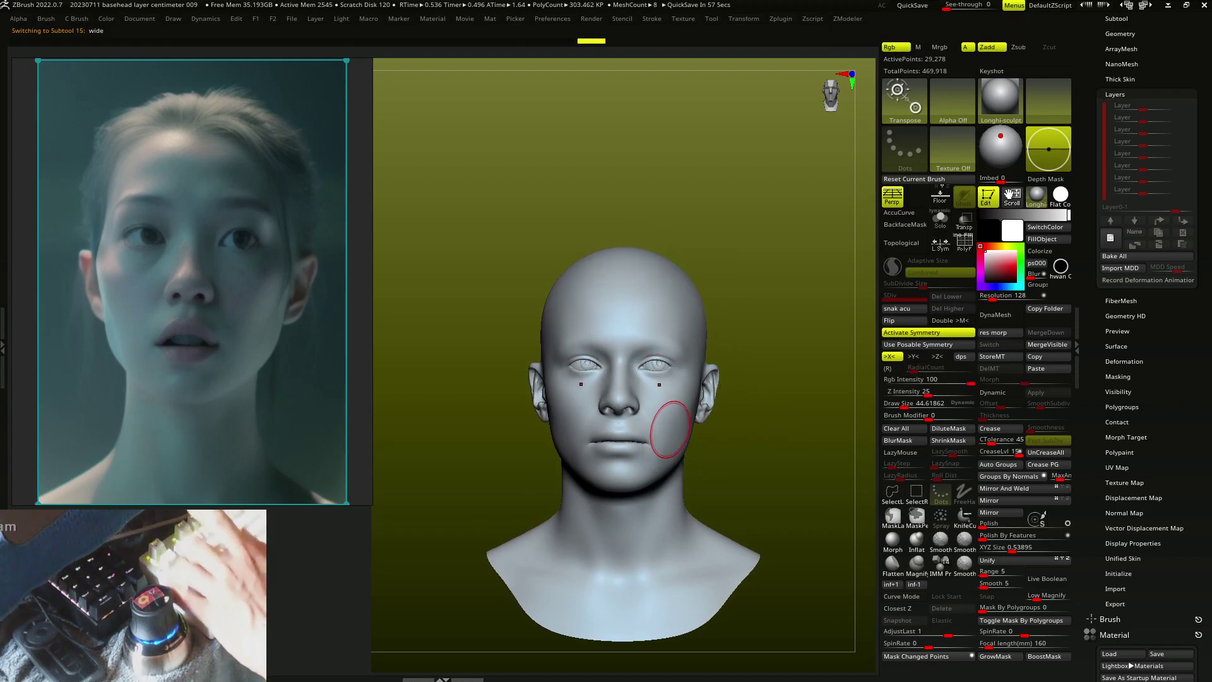
pyautogui.keyDown('alt'); pyautogui.click(726, 435); pyautogui.keyUp('alt')
# Reshape the cheeks and nose with Move strokes from three-quarter, profile and front views.
pyautogui.moveTo(754, 507); pyautogui.dragTo(679, 433)
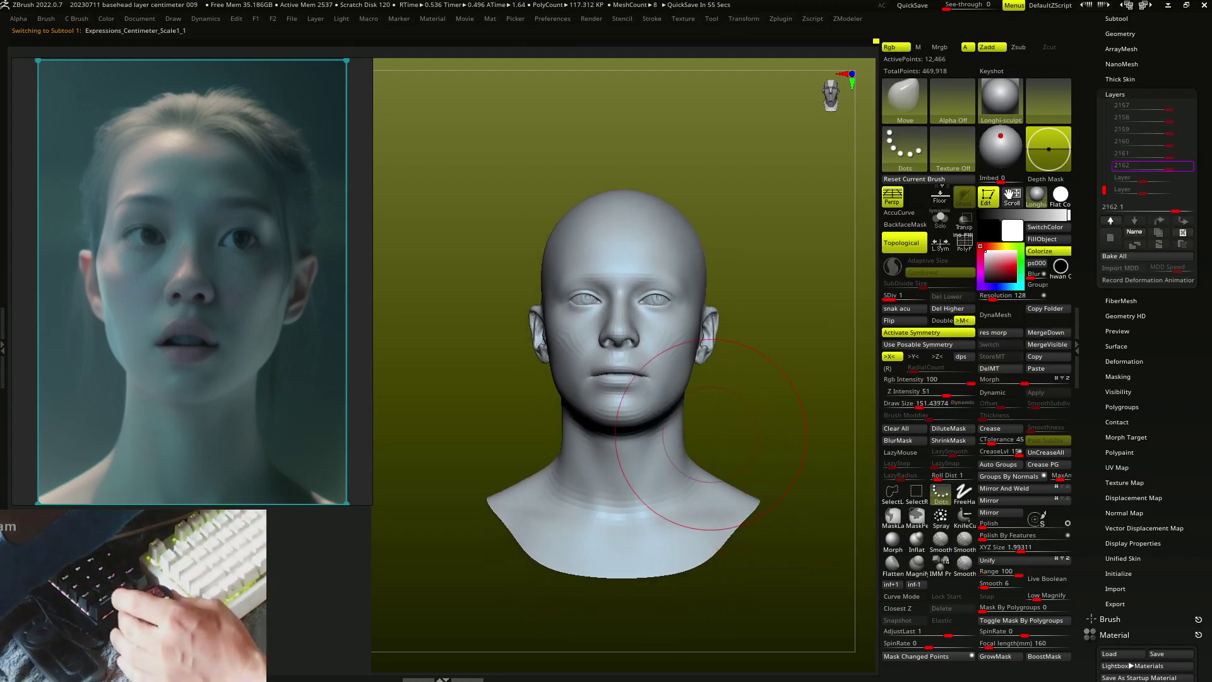
pyautogui.moveTo(684, 490)
pyautogui.mouseDown()
pyautogui.moveTo(679, 501)
pyautogui.moveTo(730, 472)
pyautogui.mouseUp()
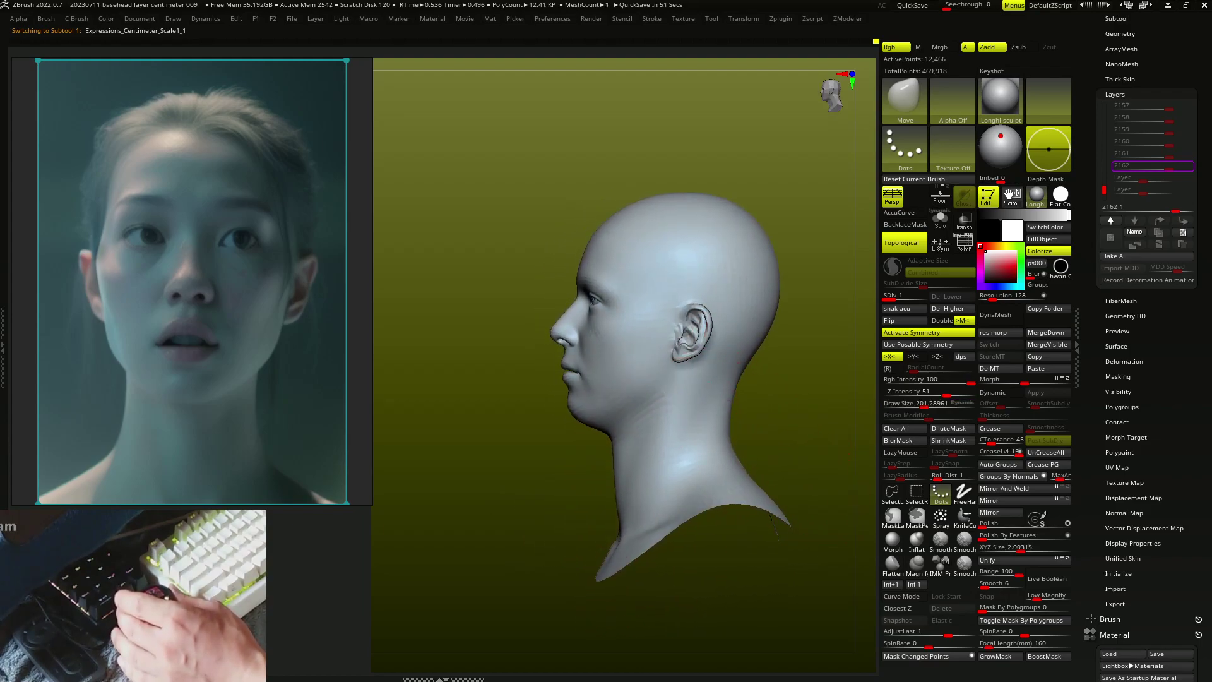
pyautogui.scroll(2, 583, 384)
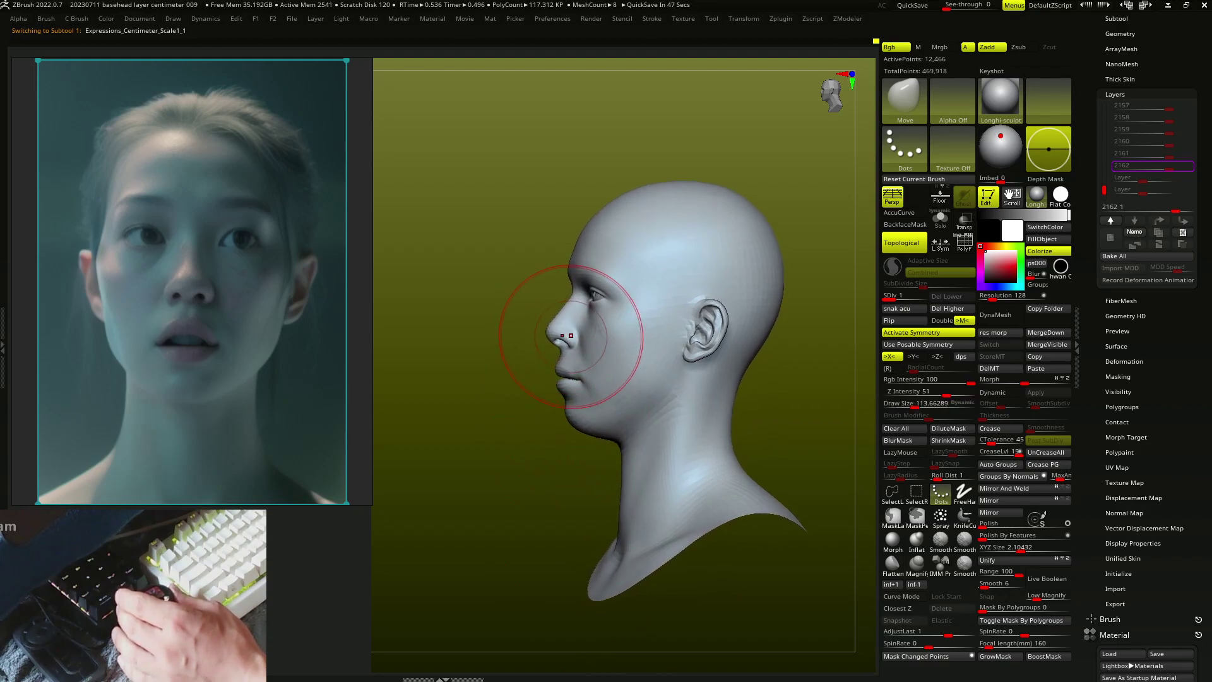
pyautogui.scroll(2, 555, 325)
pyautogui.moveTo(505, 379)
pyautogui.mouseDown(button='right')
pyautogui.moveTo(617, 377)
pyautogui.moveTo(555, 354)
pyautogui.mouseUp(button='right')
pyautogui.scroll(1, 568, 354)
pyautogui.moveTo(591, 300)
pyautogui.mouseDown(button='right')
pyautogui.moveTo(563, 286)
pyautogui.moveTo(610, 261)
pyautogui.mouseUp(button='right')
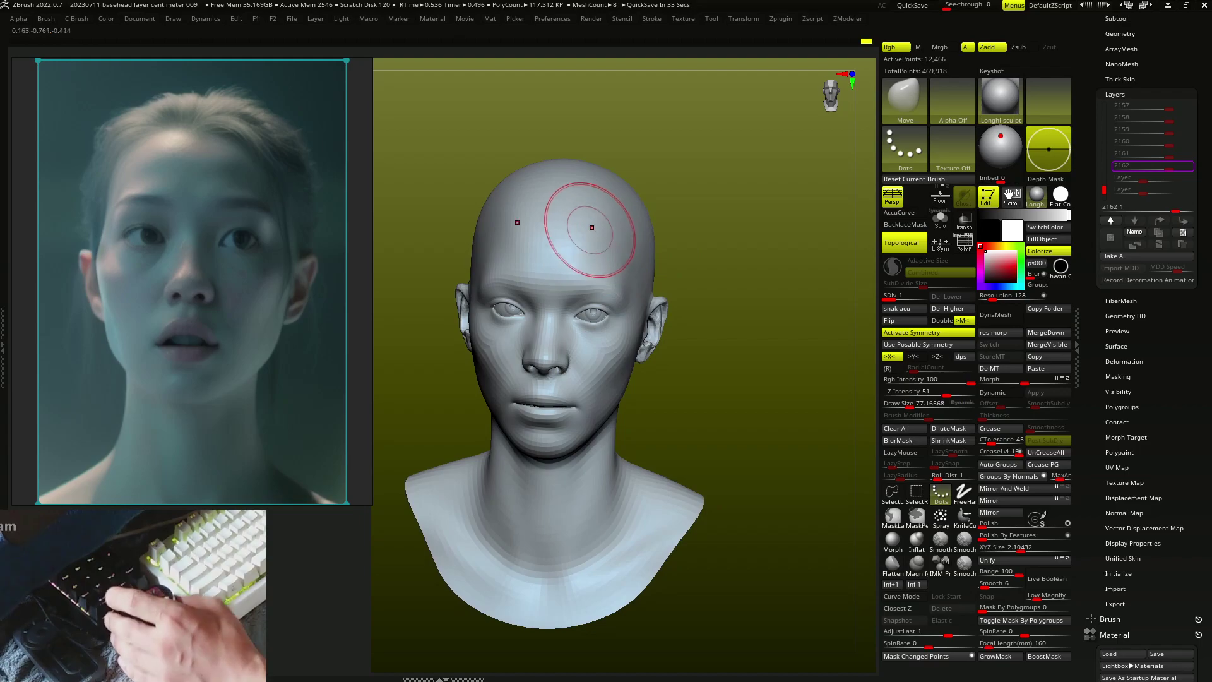
# Reshape the upper head with a large brush, then shrink it to work around the ears.
pyautogui.moveTo(573, 222); pyautogui.dragTo(659, 335, button='right')
pyautogui.press('s')
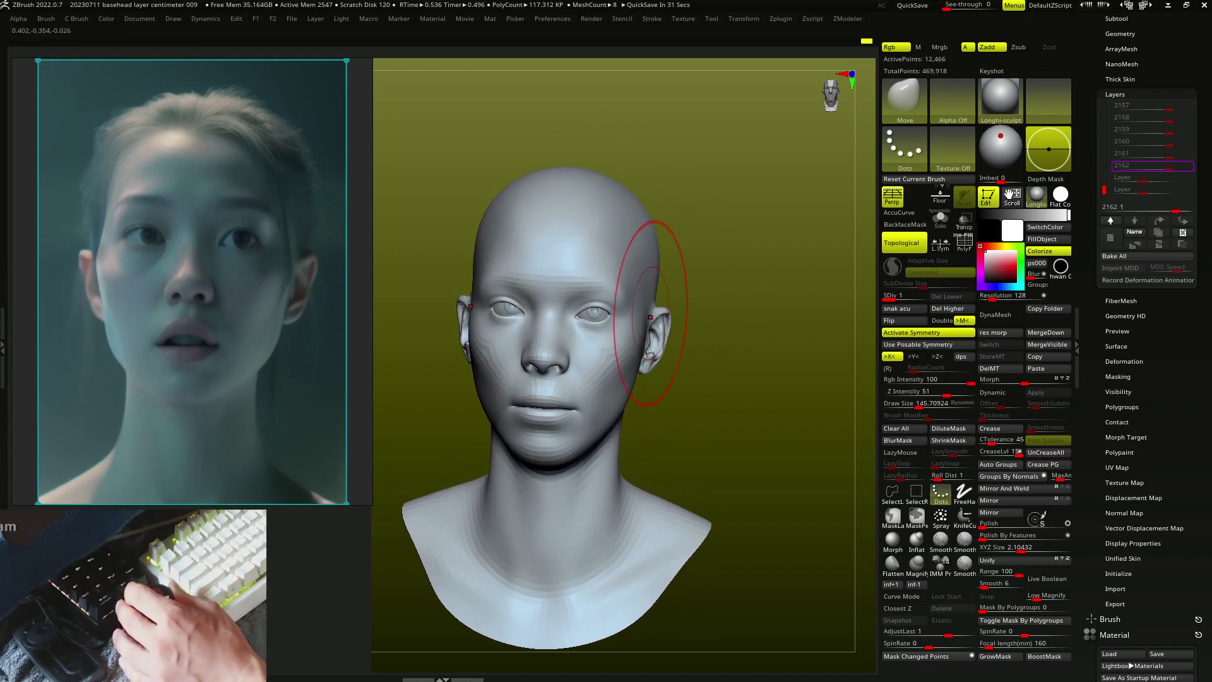
pyautogui.moveTo(649, 271)
pyautogui.mouseDown(button='right')
pyautogui.moveTo(632, 405)
pyautogui.moveTo(606, 354)
pyautogui.mouseUp(button='right')
pyautogui.moveTo(575, 442)
pyautogui.mouseDown(button='right')
pyautogui.moveTo(514, 378)
pyautogui.moveTo(542, 405)
pyautogui.moveTo(522, 452)
pyautogui.moveTo(545, 435)
pyautogui.moveTo(487, 405)
pyautogui.moveTo(651, 323)
pyautogui.moveTo(636, 288)
pyautogui.mouseUp(button='right')
pyautogui.press('s')
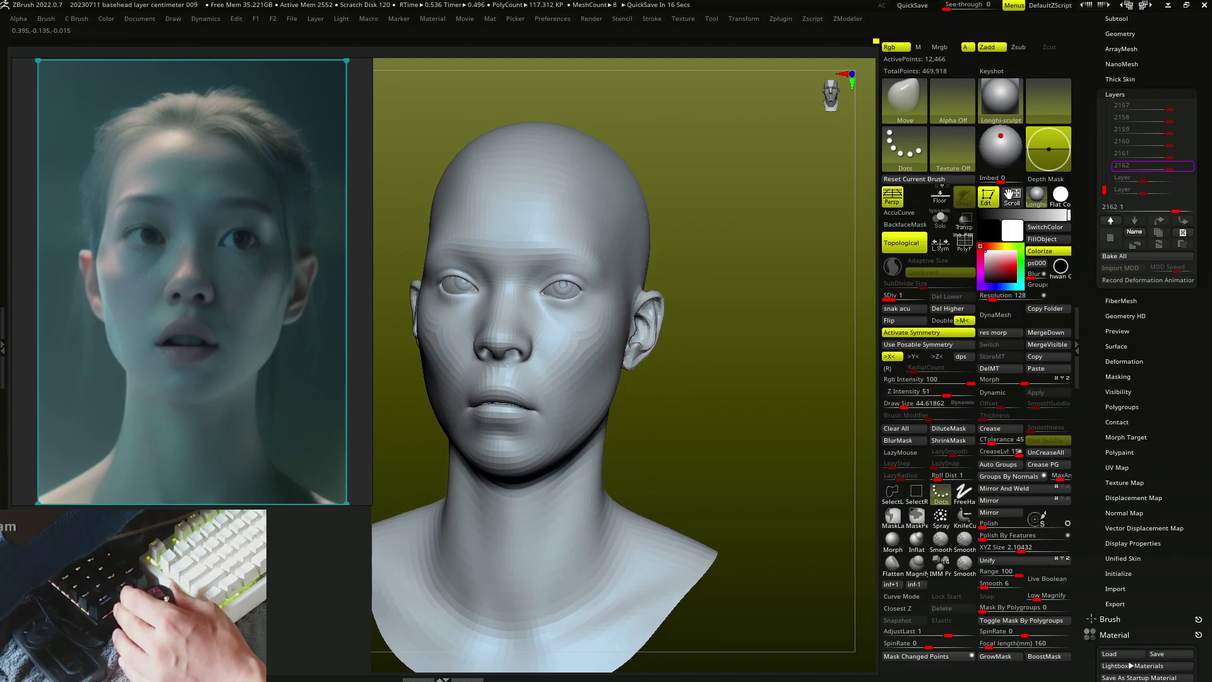
pyautogui.moveTo(652, 345)
pyautogui.mouseDown(button='right')
pyautogui.moveTo(663, 317)
pyautogui.moveTo(592, 406)
pyautogui.mouseUp(button='right')
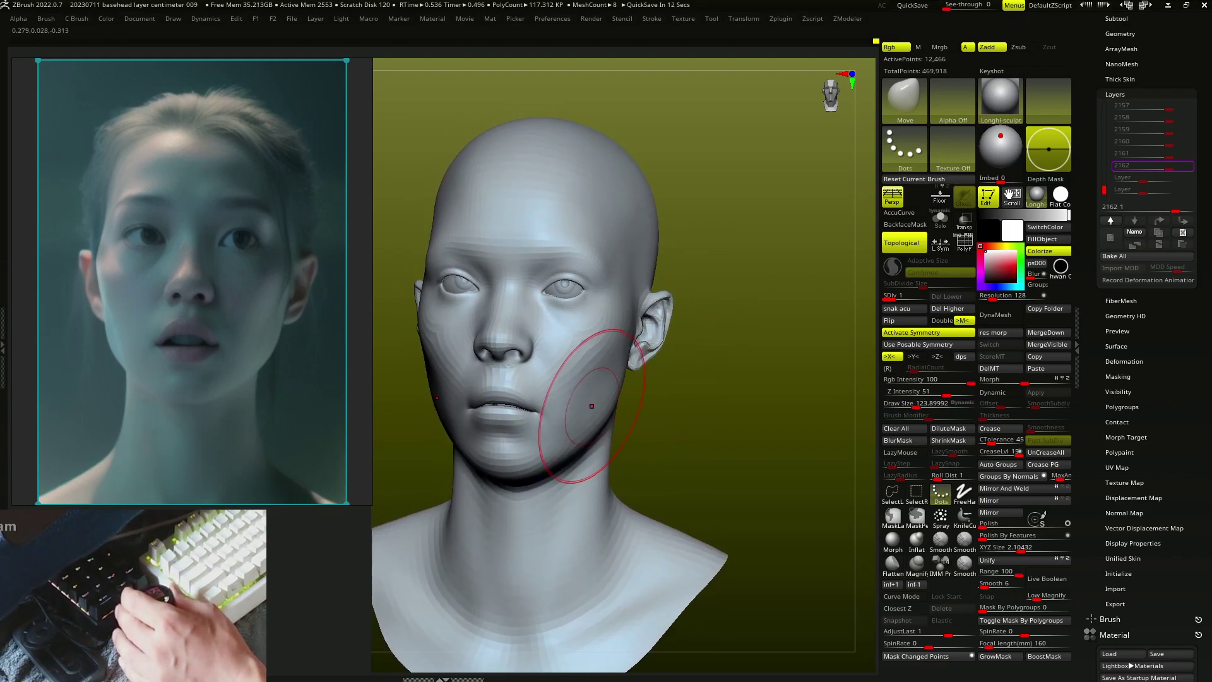
pyautogui.moveTo(569, 349)
pyautogui.mouseDown(button='right')
pyautogui.moveTo(544, 350)
pyautogui.moveTo(528, 328)
pyautogui.moveTo(494, 324)
pyautogui.moveTo(501, 311)
pyautogui.moveTo(524, 353)
pyautogui.moveTo(556, 352)
pyautogui.moveTo(538, 344)
pyautogui.moveTo(549, 330)
pyautogui.moveTo(530, 337)
pyautogui.moveTo(591, 293)
pyautogui.mouseUp(button='right')
pyautogui.press('b')
pyautogui.press('m')
pyautogui.press('v')
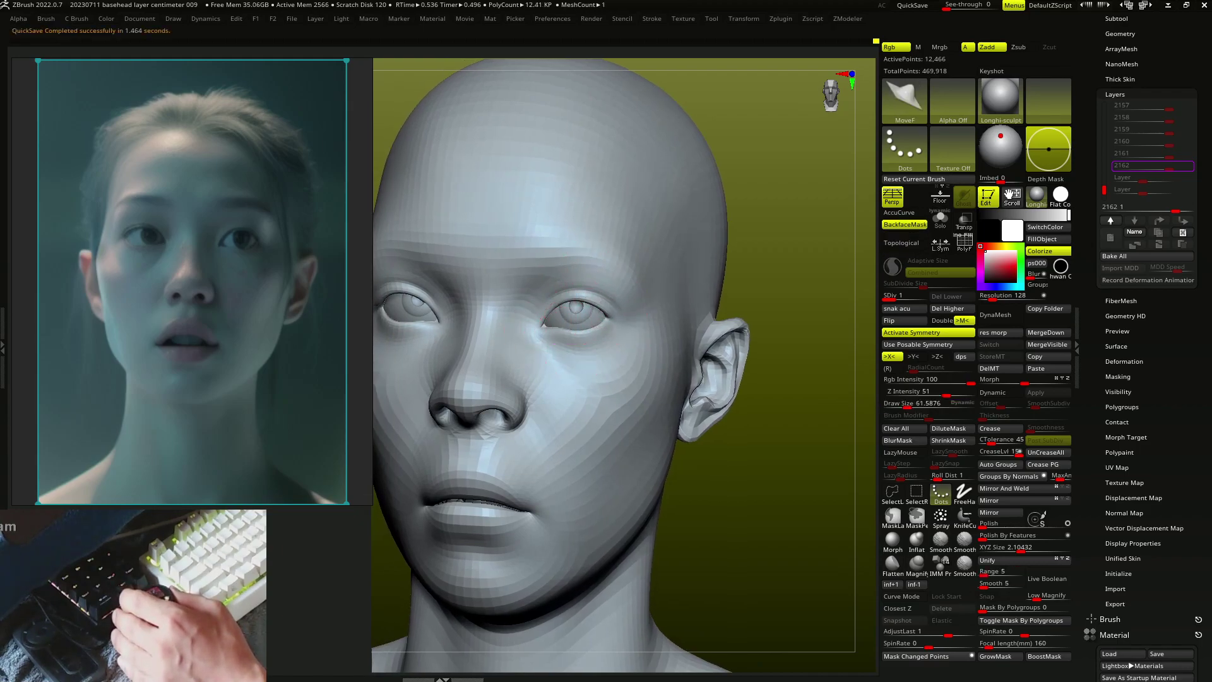
# Refine the lips from the front with the Move (Topological) brush.
pyautogui.moveTo(630, 292)
pyautogui.mouseDown(button='right')
pyautogui.moveTo(642, 317)
pyautogui.moveTo(629, 347)
pyautogui.moveTo(582, 352)
pyautogui.moveTo(582, 387)
pyautogui.moveTo(541, 418)
pyautogui.moveTo(550, 408)
pyautogui.moveTo(568, 433)
pyautogui.moveTo(555, 460)
pyautogui.moveTo(538, 475)
pyautogui.moveTo(506, 434)
pyautogui.moveTo(528, 493)
pyautogui.mouseUp(button='right')
pyautogui.press('b')
pyautogui.press('m')
pyautogui.press('v')
pyautogui.press('b')
pyautogui.press('m')
pyautogui.press('v')
# Refine the mouth, chin and eye area with a smaller hwan NudgeSlide brush.
pyautogui.press('b')
pyautogui.press('h')
pyautogui.press('n')
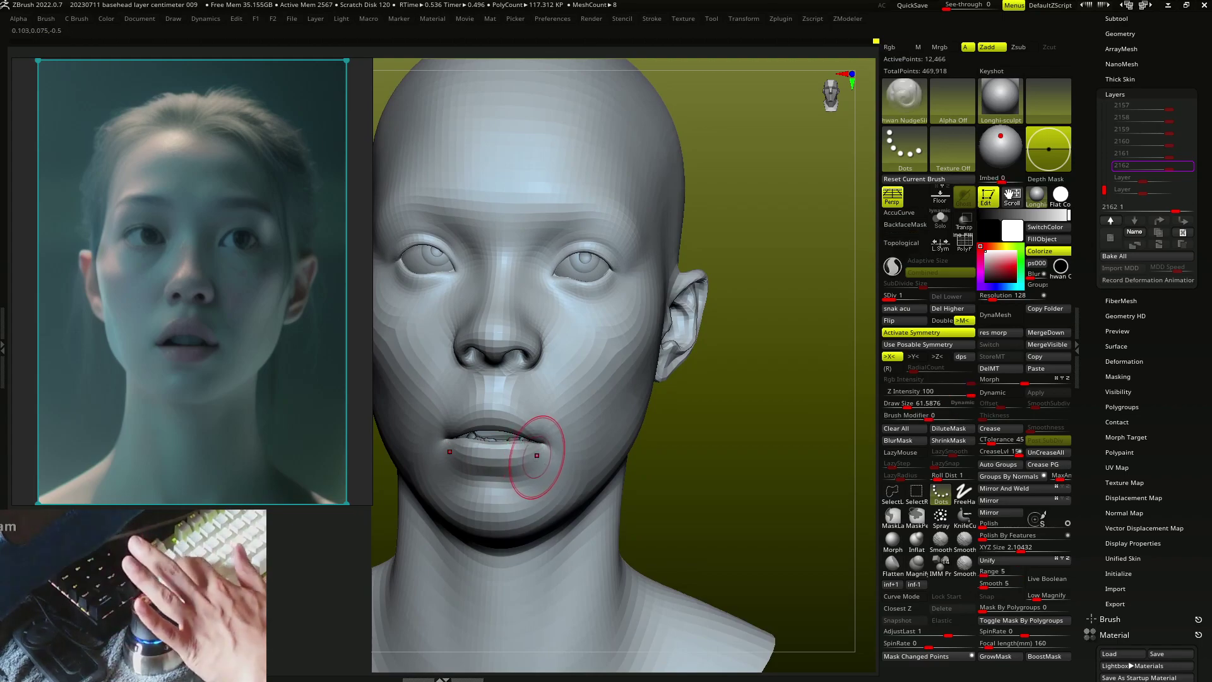
pyautogui.moveTo(540, 445)
pyautogui.mouseDown(button='right')
pyautogui.moveTo(503, 457)
pyautogui.moveTo(514, 420)
pyautogui.moveTo(533, 469)
pyautogui.moveTo(489, 461)
pyautogui.moveTo(542, 461)
pyautogui.moveTo(486, 524)
pyautogui.moveTo(536, 485)
pyautogui.mouseUp(button='right')
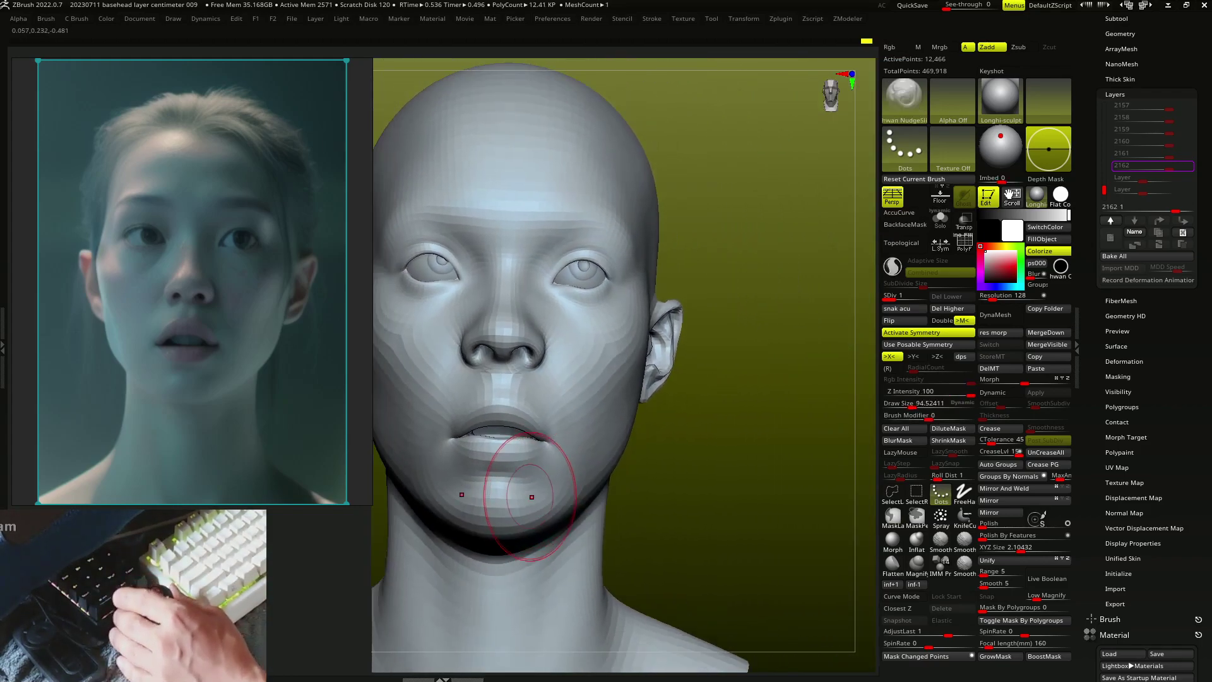
pyautogui.moveTo(549, 442)
pyautogui.mouseDown(button='right')
pyautogui.moveTo(541, 406)
pyautogui.moveTo(509, 410)
pyautogui.moveTo(493, 392)
pyautogui.moveTo(500, 379)
pyautogui.moveTo(529, 385)
pyautogui.mouseUp(button='right')
pyautogui.press('s')
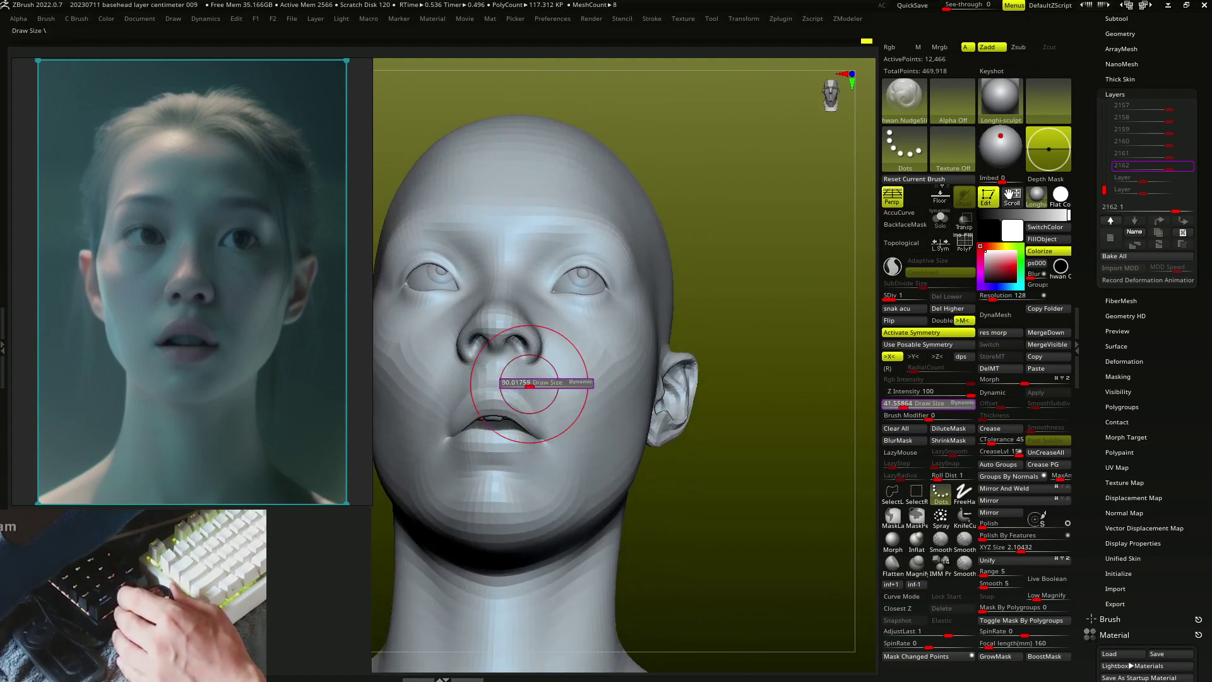
pyautogui.moveTo(505, 382); pyautogui.dragTo(493, 382)
pyautogui.moveTo(492, 382)
pyautogui.mouseDown(button='right')
pyautogui.moveTo(517, 360)
pyautogui.moveTo(556, 357)
pyautogui.mouseUp(button='right')
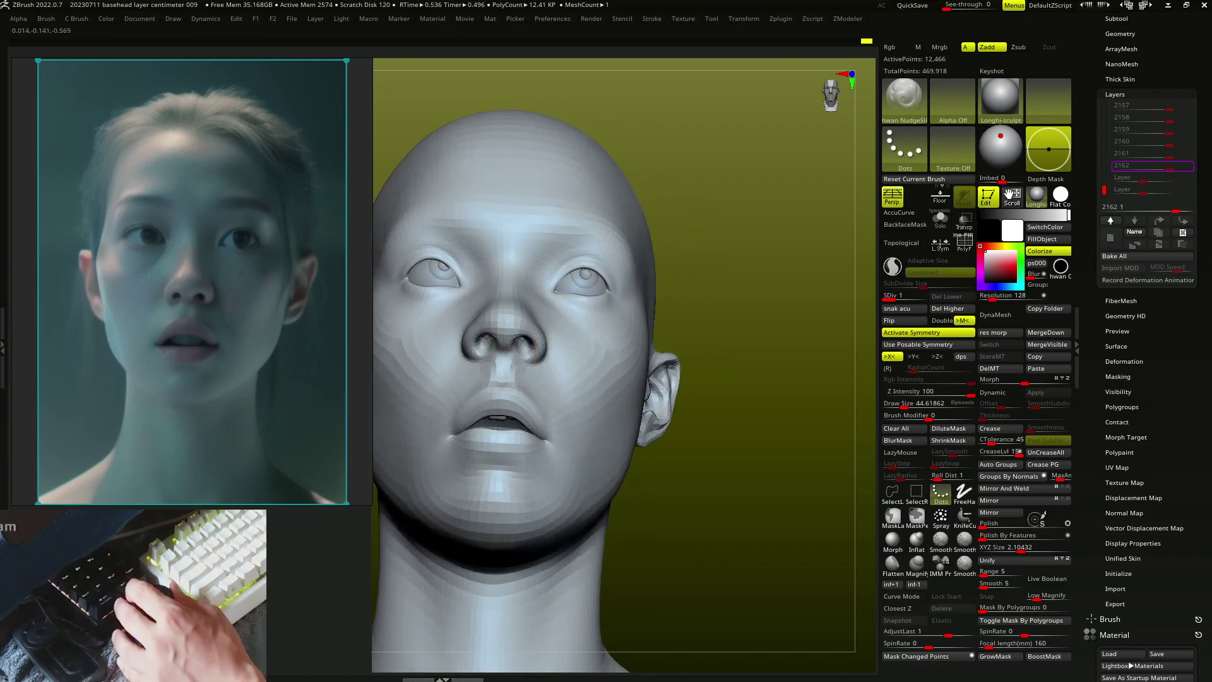
pyautogui.moveTo(505, 265)
pyautogui.mouseDown(button='right')
pyautogui.moveTo(547, 311)
pyautogui.moveTo(528, 319)
pyautogui.moveTo(536, 312)
pyautogui.moveTo(541, 349)
pyautogui.moveTo(583, 358)
pyautogui.moveTo(564, 335)
pyautogui.mouseUp(button='right')
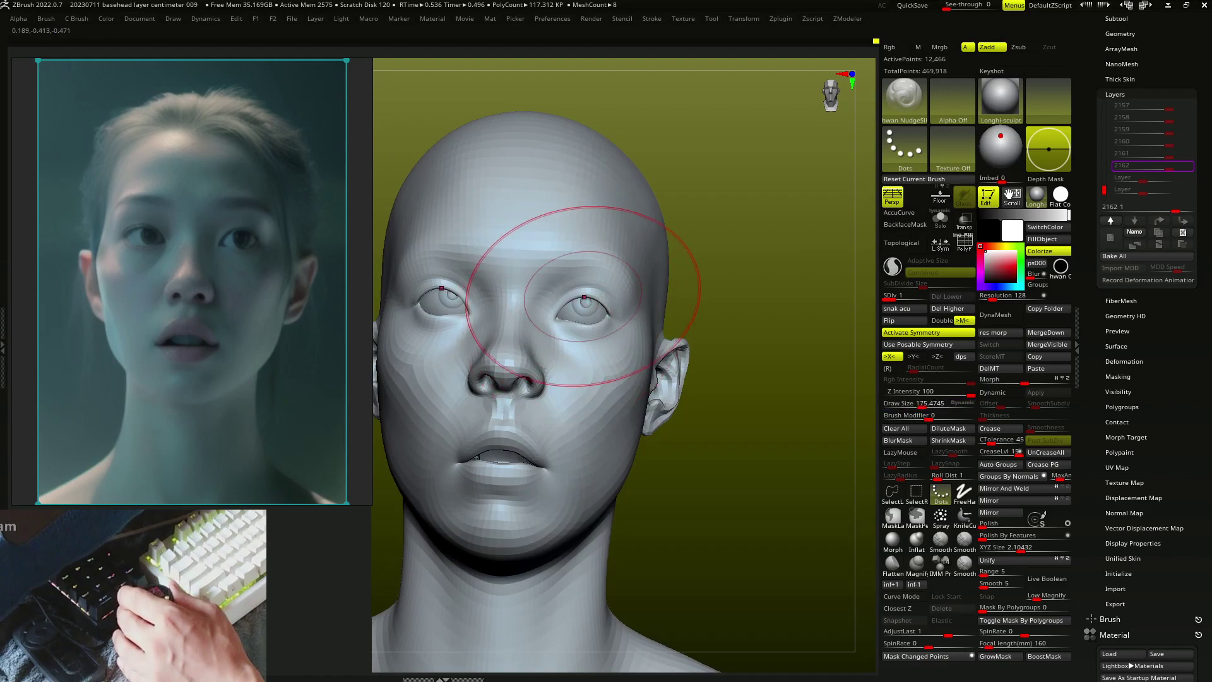
# Shrink the brush and narrow the jawline from a right three-quarter view.
pyautogui.moveTo(555, 330)
pyautogui.mouseDown(button='right')
pyautogui.moveTo(595, 297)
pyautogui.moveTo(573, 373)
pyautogui.moveTo(590, 359)
pyautogui.moveTo(625, 425)
pyautogui.moveTo(627, 395)
pyautogui.moveTo(669, 387)
pyautogui.moveTo(617, 406)
pyautogui.mouseUp(button='right')
pyautogui.press('s')
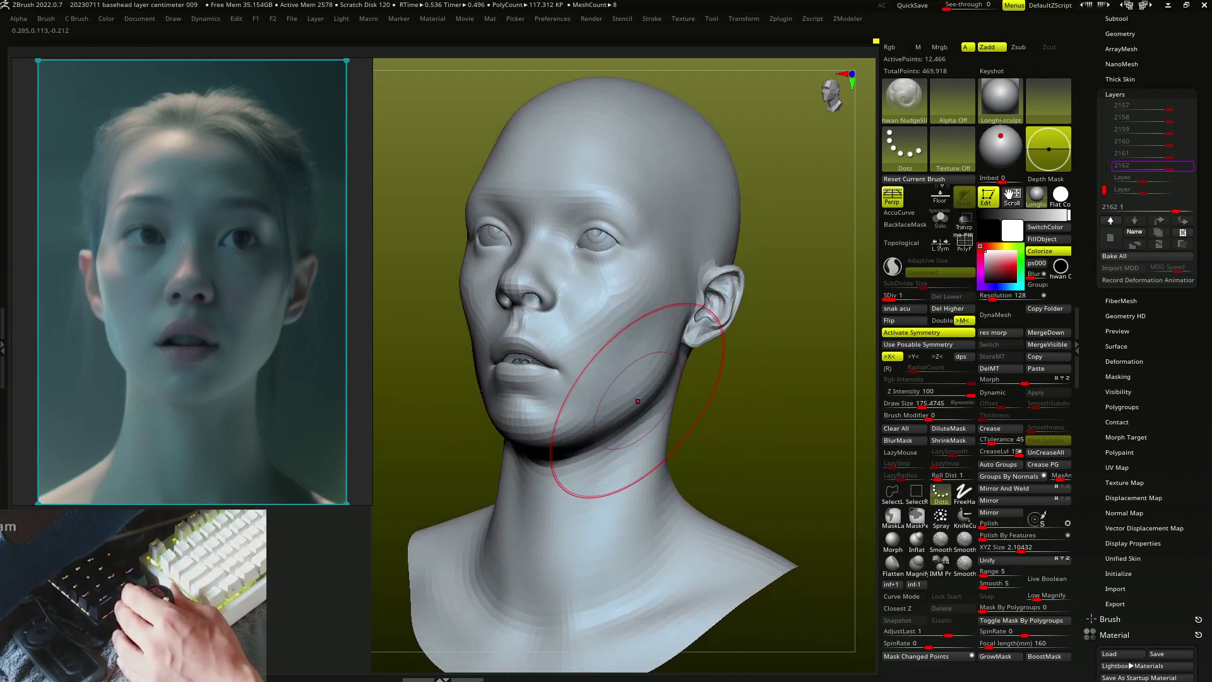
pyautogui.press('s')
pyautogui.moveTo(628, 406); pyautogui.dragTo(601, 428)
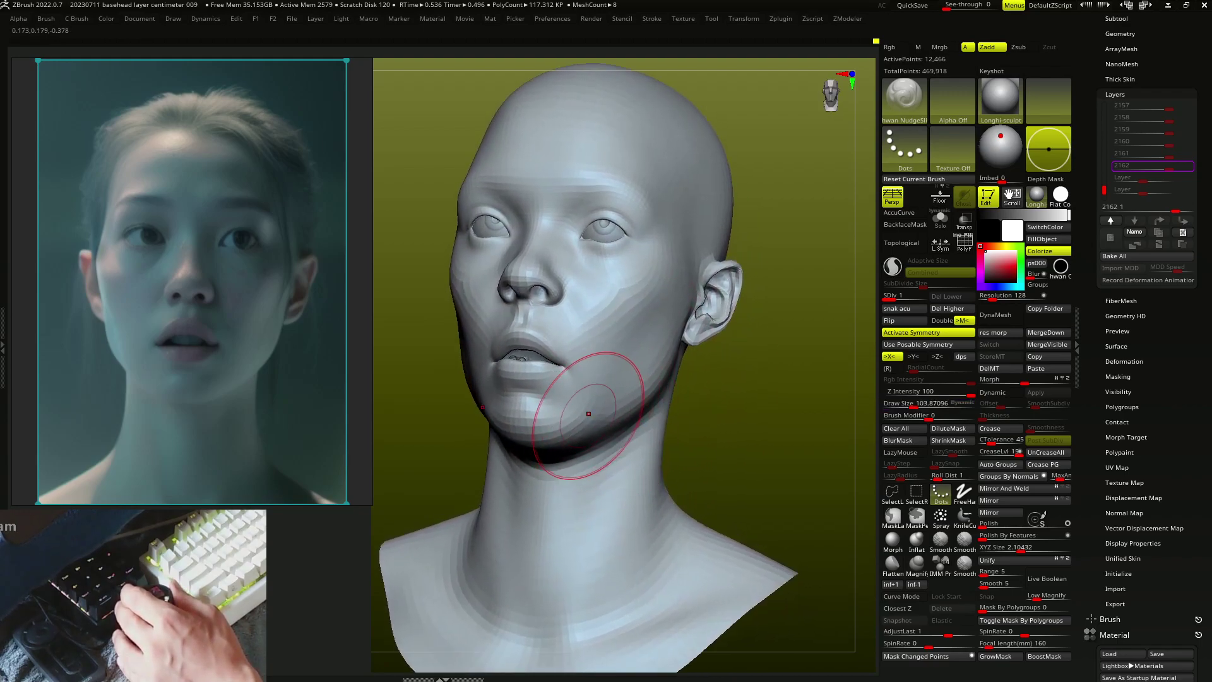
pyautogui.moveTo(555, 387)
pyautogui.mouseDown(button='right')
pyautogui.moveTo(555, 467)
pyautogui.moveTo(528, 446)
pyautogui.moveTo(557, 429)
pyautogui.moveTo(581, 365)
pyautogui.moveTo(609, 447)
pyautogui.moveTo(542, 487)
pyautogui.moveTo(555, 346)
pyautogui.moveTo(558, 382)
pyautogui.mouseUp(button='right')
# Transpose-move the teeth subtool PolyMesh3D_4 behind the lips, then pick Move Elastic.
pyautogui.keyDown('alt'); pyautogui.click(557, 381); pyautogui.keyUp('alt')
pyautogui.press('b')
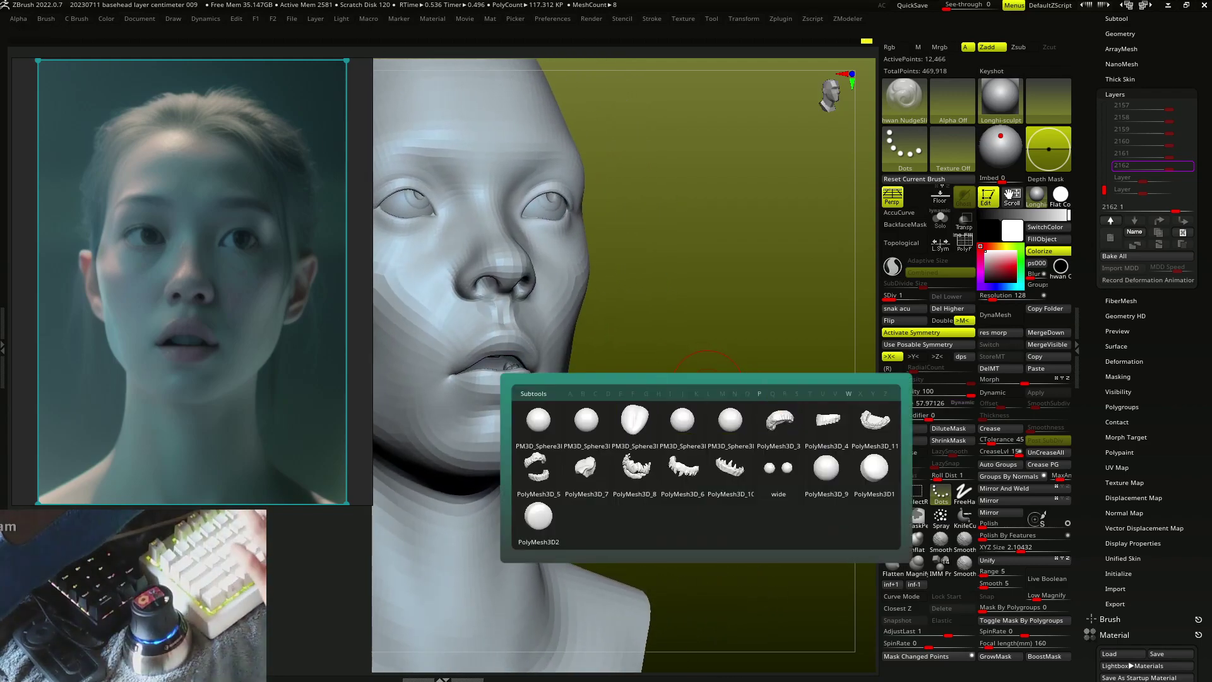
pyautogui.press('w')
pyautogui.moveTo(465, 346)
pyautogui.mouseDown(button='right')
pyautogui.moveTo(531, 349)
pyautogui.moveTo(549, 378)
pyautogui.moveTo(597, 378)
pyautogui.moveTo(606, 353)
pyautogui.moveTo(594, 379)
pyautogui.moveTo(631, 439)
pyautogui.mouseUp(button='right')
pyautogui.press('q')
pyautogui.press('b')
pyautogui.press('m')
pyautogui.press('e')
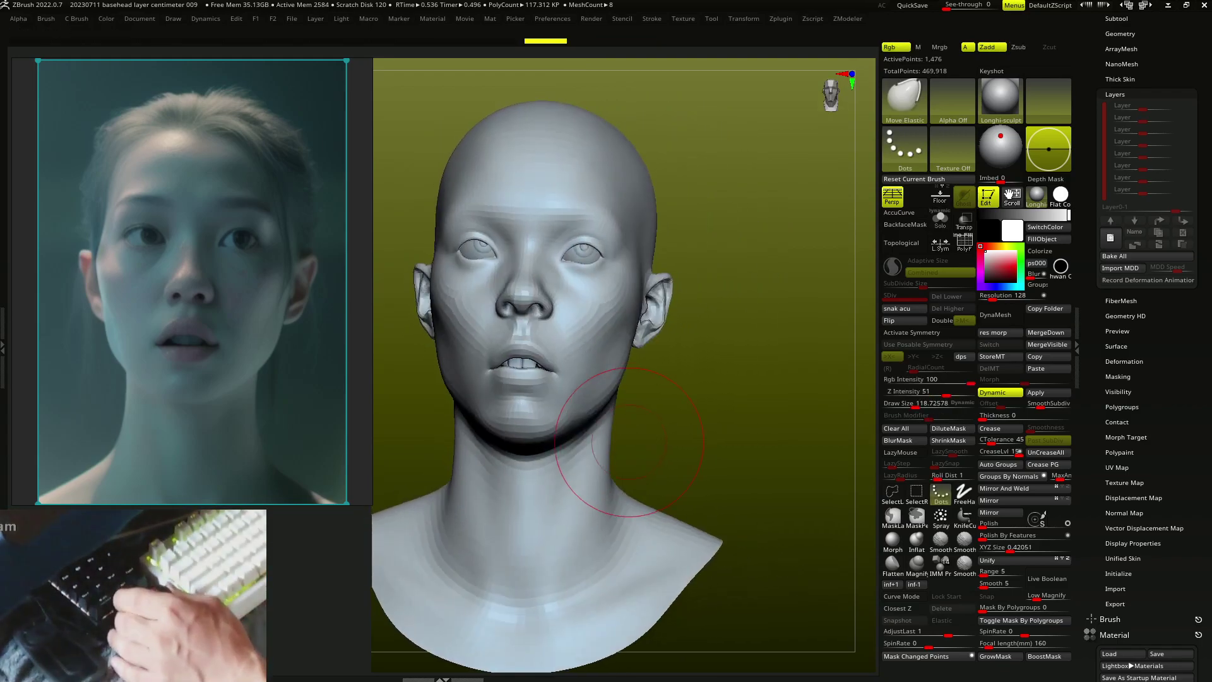
# Reselect the head subtool and nudge-slide the cheeks from a side view.
pyautogui.keyDown('alt'); pyautogui.click(584, 351); pyautogui.keyUp('alt')
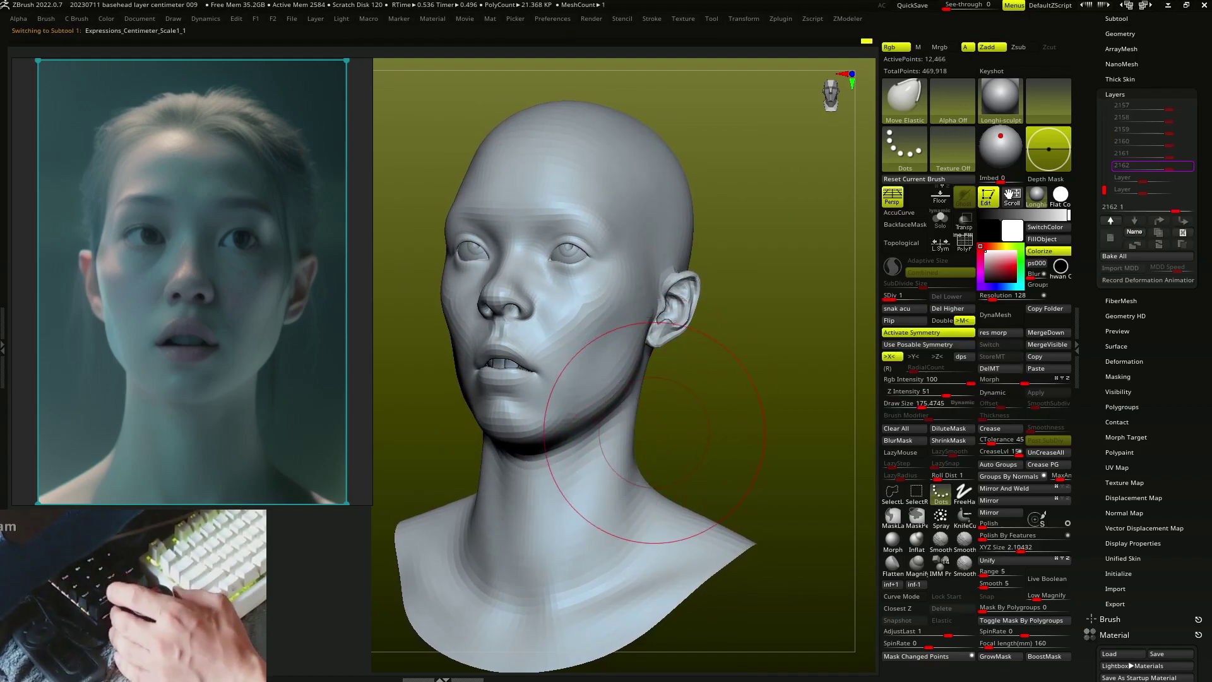
pyautogui.moveTo(637, 417)
pyautogui.mouseDown(button='right')
pyautogui.moveTo(595, 446)
pyautogui.moveTo(682, 380)
pyautogui.moveTo(638, 404)
pyautogui.moveTo(634, 424)
pyautogui.moveTo(673, 412)
pyautogui.moveTo(617, 351)
pyautogui.moveTo(518, 377)
pyautogui.moveTo(528, 365)
pyautogui.moveTo(555, 419)
pyautogui.moveTo(511, 452)
pyautogui.moveTo(555, 486)
pyautogui.moveTo(514, 446)
pyautogui.moveTo(528, 450)
pyautogui.moveTo(515, 419)
pyautogui.moveTo(466, 409)
pyautogui.moveTo(482, 433)
pyautogui.moveTo(527, 443)
pyautogui.moveTo(514, 452)
pyautogui.moveTo(541, 427)
pyautogui.moveTo(523, 453)
pyautogui.mouseUp(button='right')
pyautogui.press('ctrl')
pyautogui.press('n')
pyautogui.moveTo(574, 422)
pyautogui.mouseDown(button='right')
pyautogui.moveTo(589, 422)
pyautogui.moveTo(566, 427)
pyautogui.moveTo(590, 461)
pyautogui.moveTo(577, 406)
pyautogui.moveTo(556, 452)
pyautogui.moveTo(572, 450)
pyautogui.moveTo(554, 442)
pyautogui.moveTo(555, 474)
pyautogui.moveTo(551, 461)
pyautogui.moveTo(685, 485)
pyautogui.moveTo(631, 454)
pyautogui.mouseUp(button='right')
pyautogui.press('s')
# Push the mouth, nose and chin back in right profile with Move (Topological).
pyautogui.press('b')
pyautogui.press('m')
pyautogui.press('v')
pyautogui.press('b')
pyautogui.press('m')
pyautogui.press('v')
pyautogui.press('s')
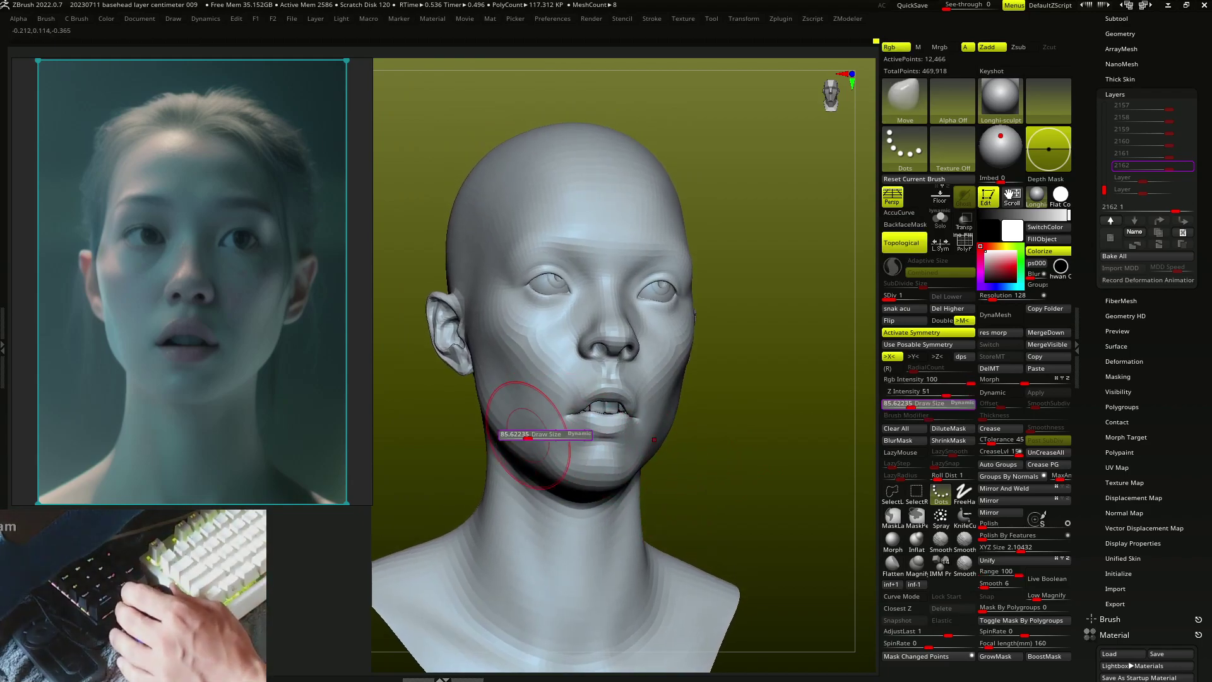
pyautogui.moveTo(510, 420); pyautogui.dragTo(505, 410, button='right')
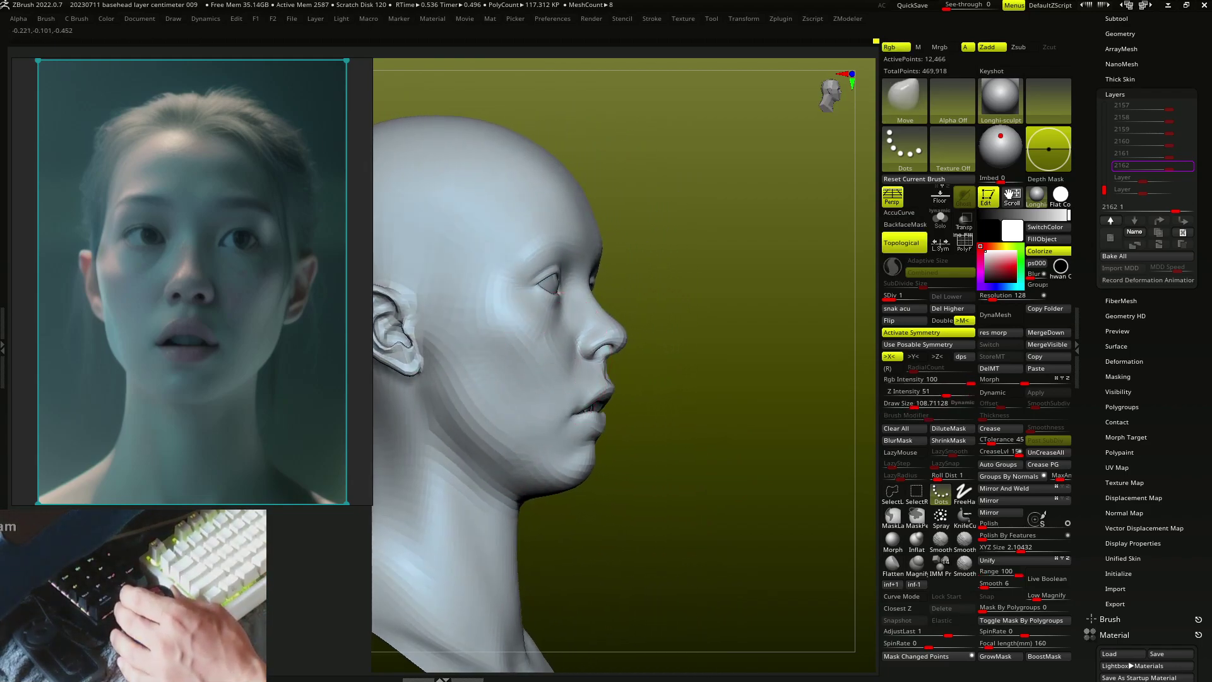
pyautogui.moveTo(581, 399); pyautogui.dragTo(556, 374)
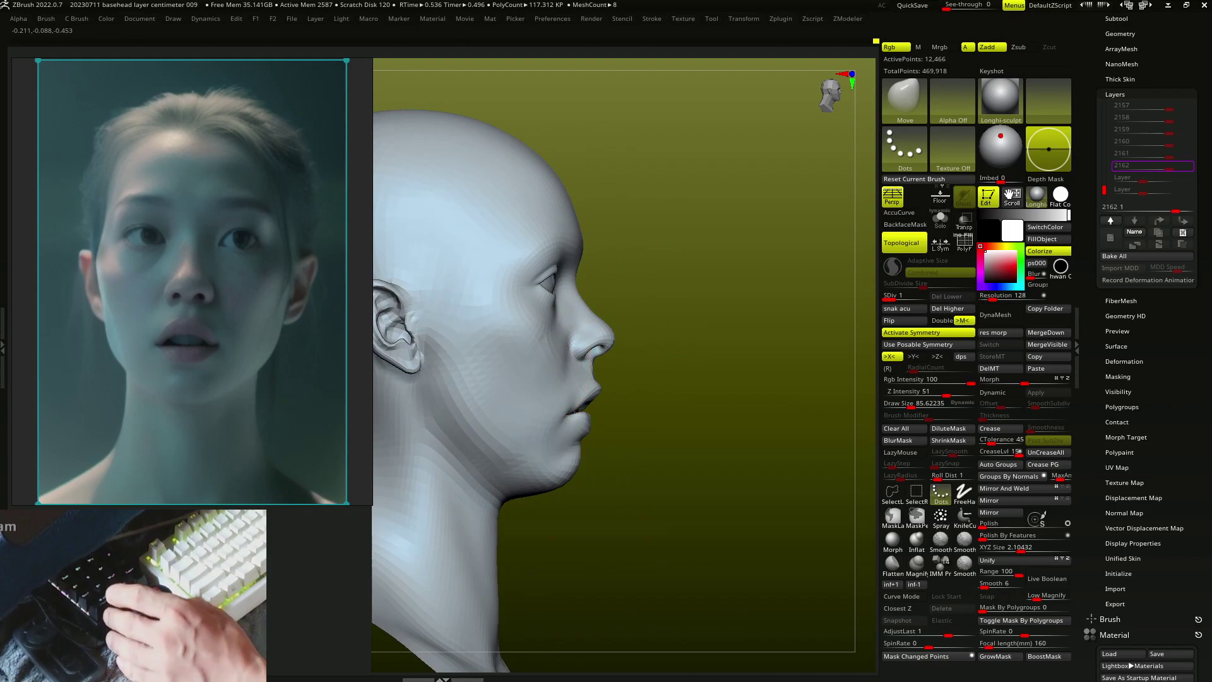
# Undo the last jaw and cheek strokes and reshape the temples, brow and eye sockets.
pyautogui.moveTo(543, 373)
pyautogui.mouseDown(button='right')
pyautogui.moveTo(514, 395)
pyautogui.moveTo(545, 369)
pyautogui.mouseUp(button='right')
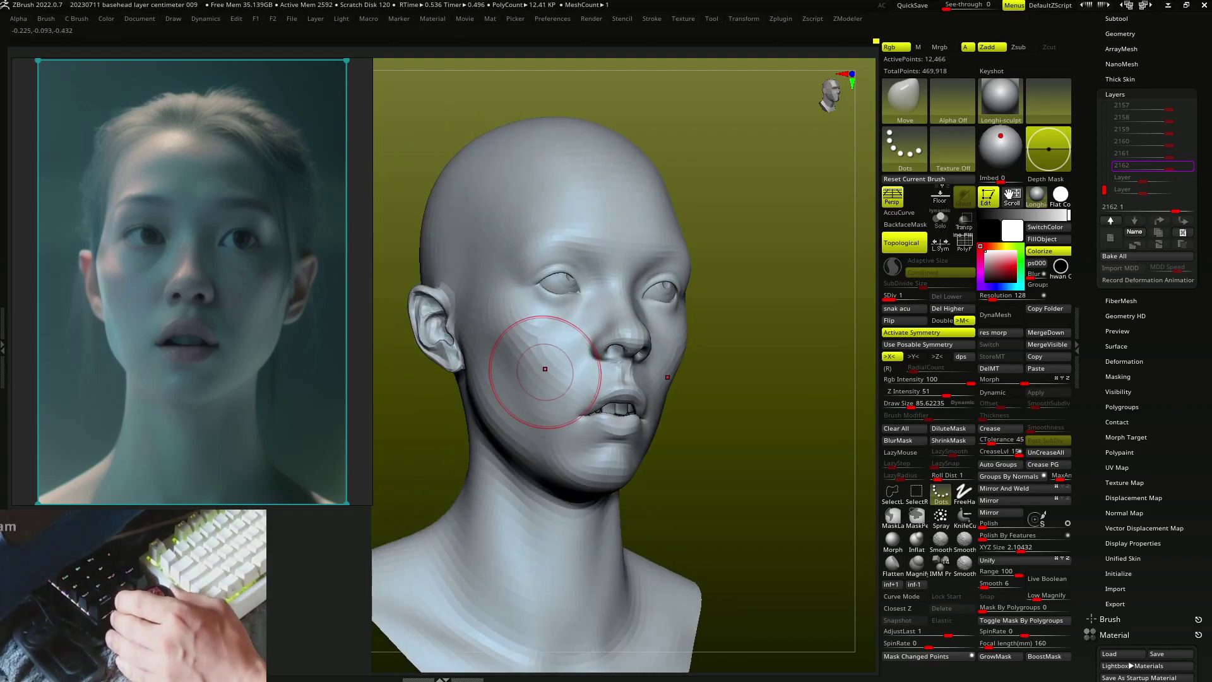
pyautogui.hotkey('ctrl', 'z')
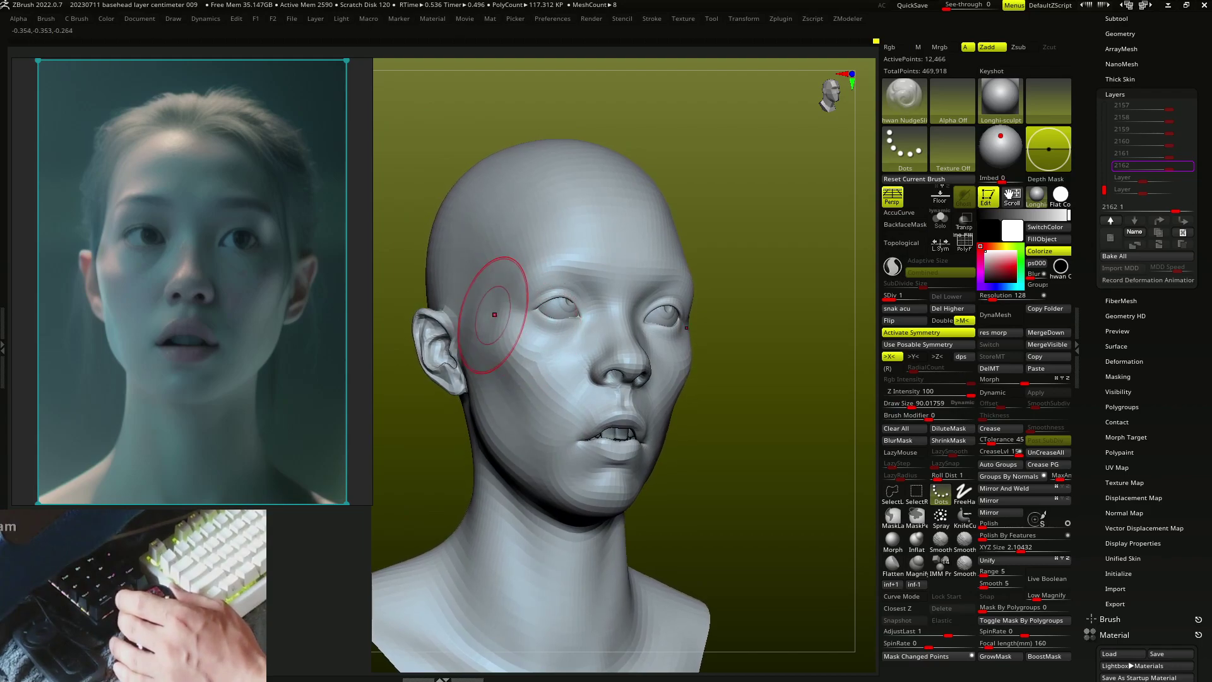
pyautogui.hotkey('ctrl', 'z')
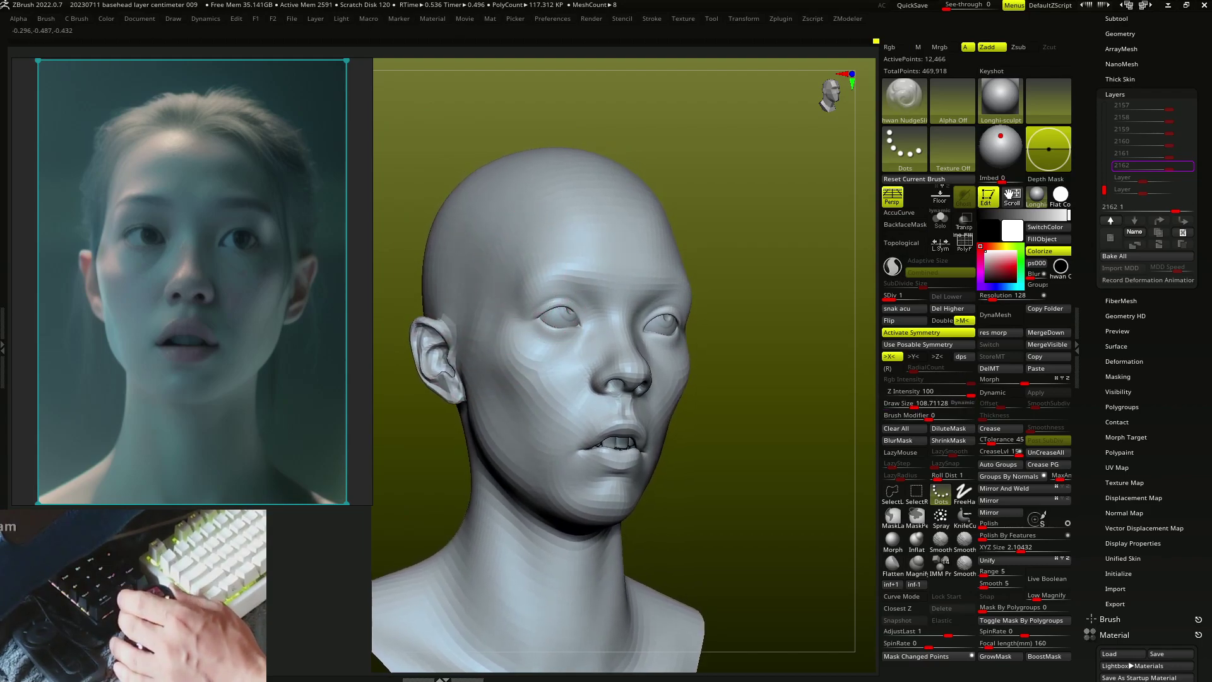
pyautogui.moveTo(514, 256)
pyautogui.mouseDown(button='right')
pyautogui.moveTo(560, 251)
pyautogui.moveTo(509, 257)
pyautogui.moveTo(490, 323)
pyautogui.moveTo(501, 352)
pyautogui.moveTo(534, 307)
pyautogui.moveTo(561, 312)
pyautogui.moveTo(519, 363)
pyautogui.moveTo(534, 338)
pyautogui.mouseUp(button='right')
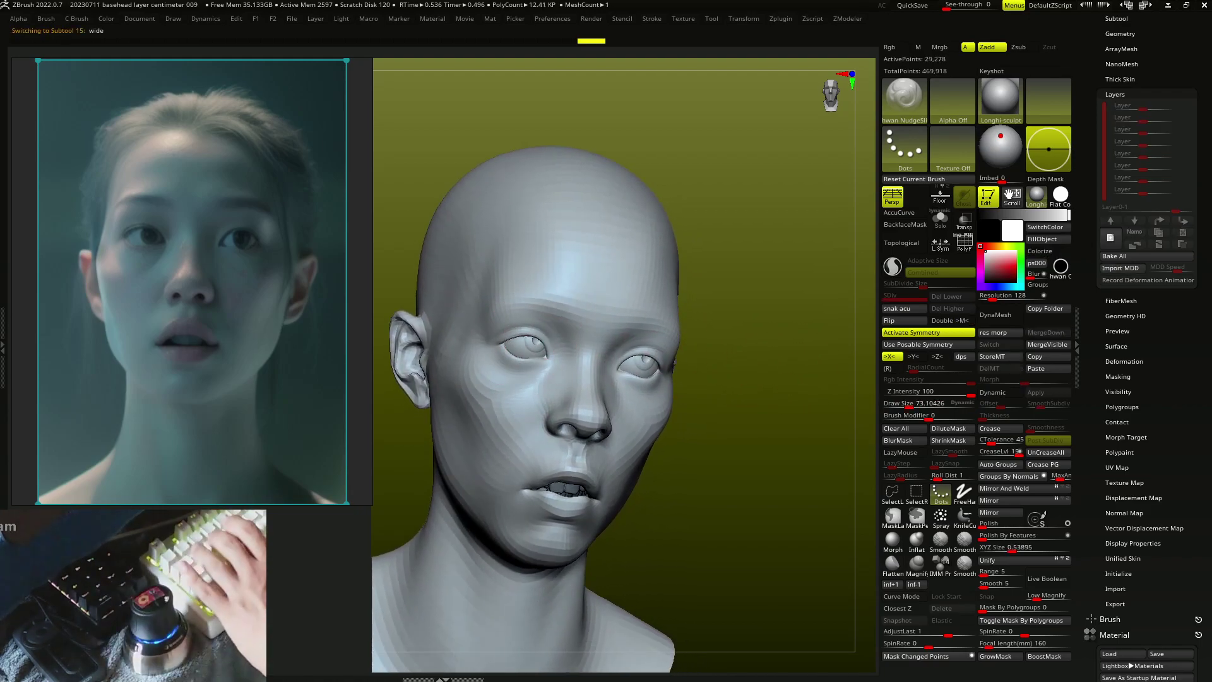
# Leave Transpose on the eye, reselect the head mesh and set the brush size to about 69.
pyautogui.press('w')
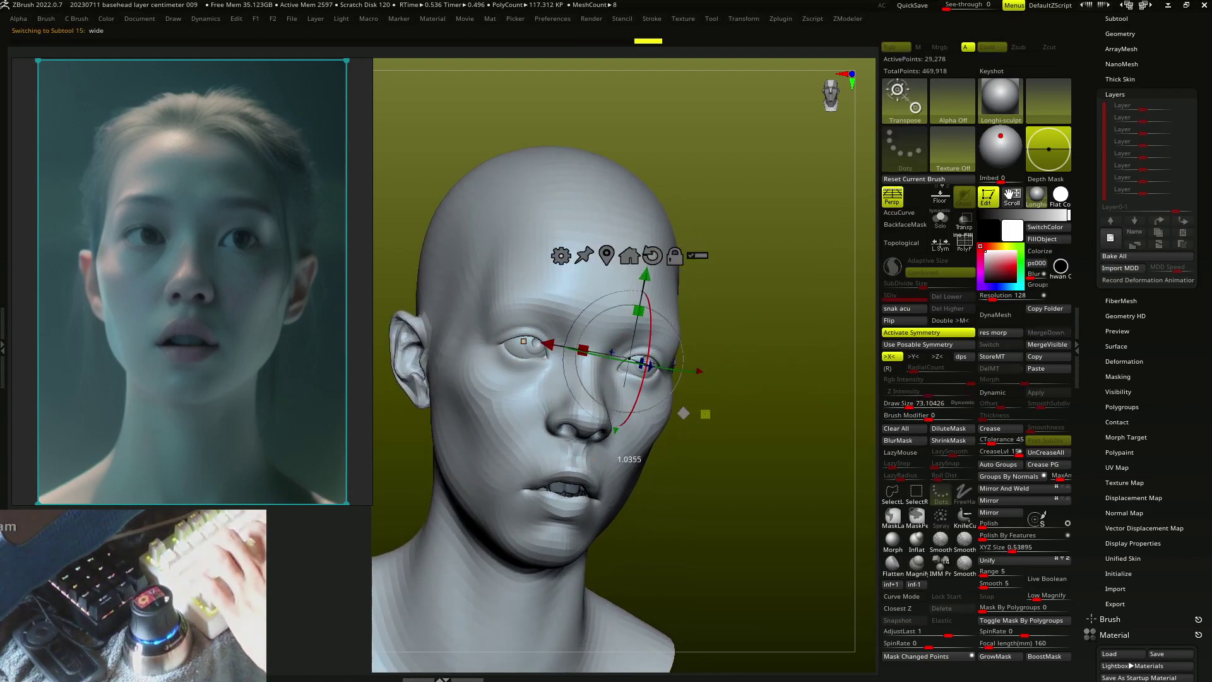
pyautogui.press('q')
pyautogui.keyDown('alt'); pyautogui.click(663, 406); pyautogui.keyUp('alt')
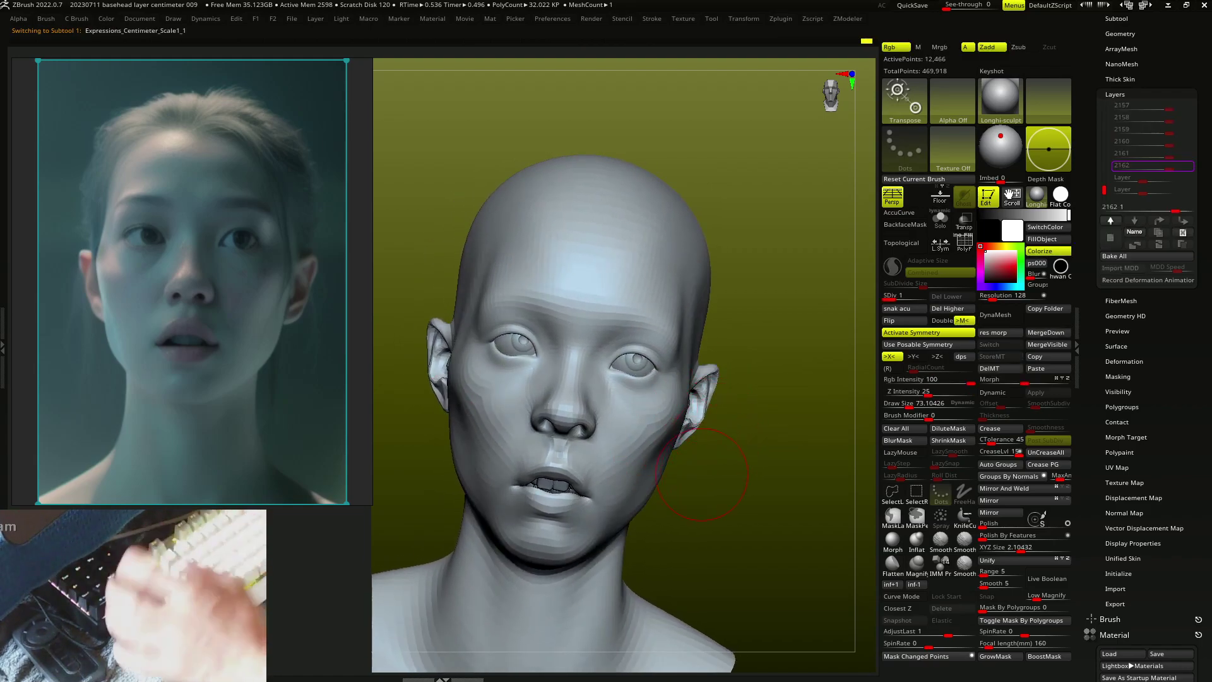
pyautogui.press('n')
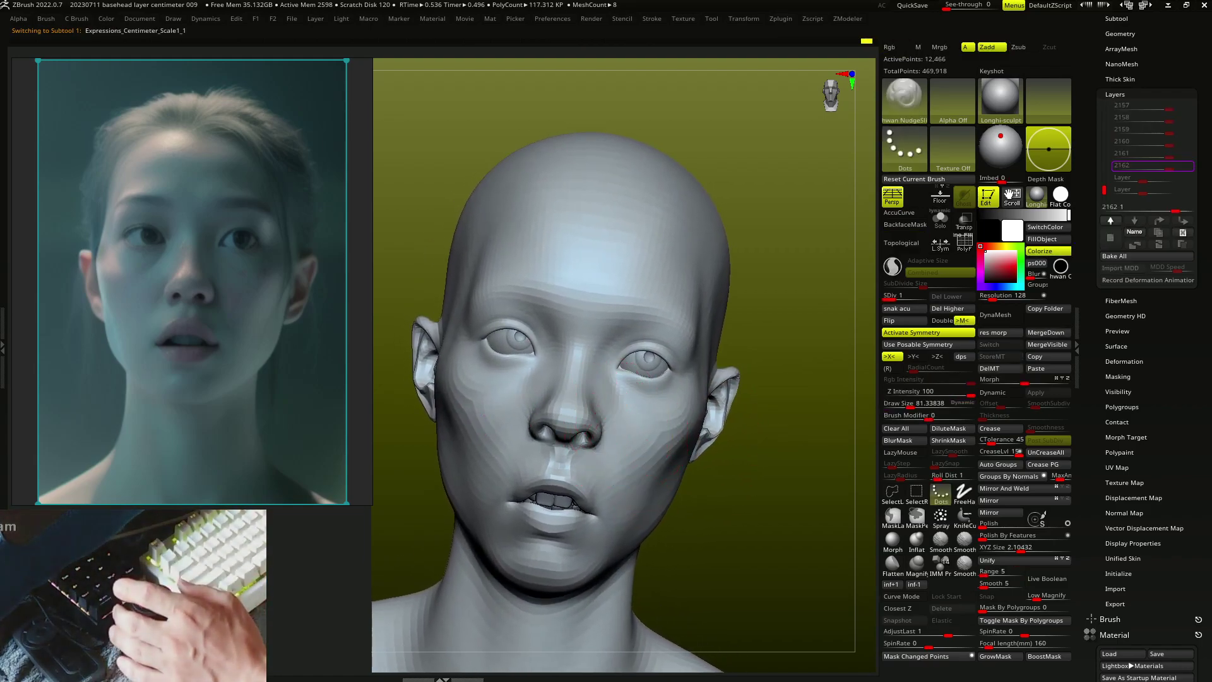
pyautogui.moveTo(574, 442); pyautogui.dragTo(629, 470, button='right')
pyautogui.press('s')
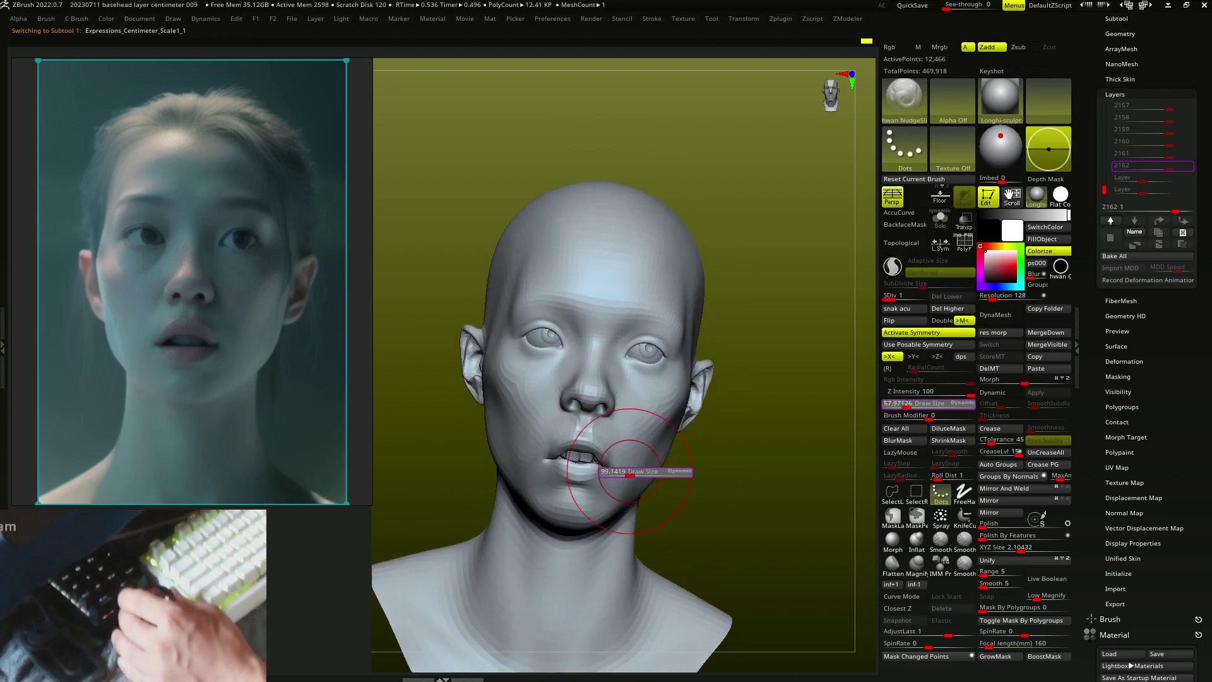
pyautogui.moveTo(630, 471); pyautogui.dragTo(622, 471)
pyautogui.moveTo(622, 471); pyautogui.dragTo(578, 510, button='right')
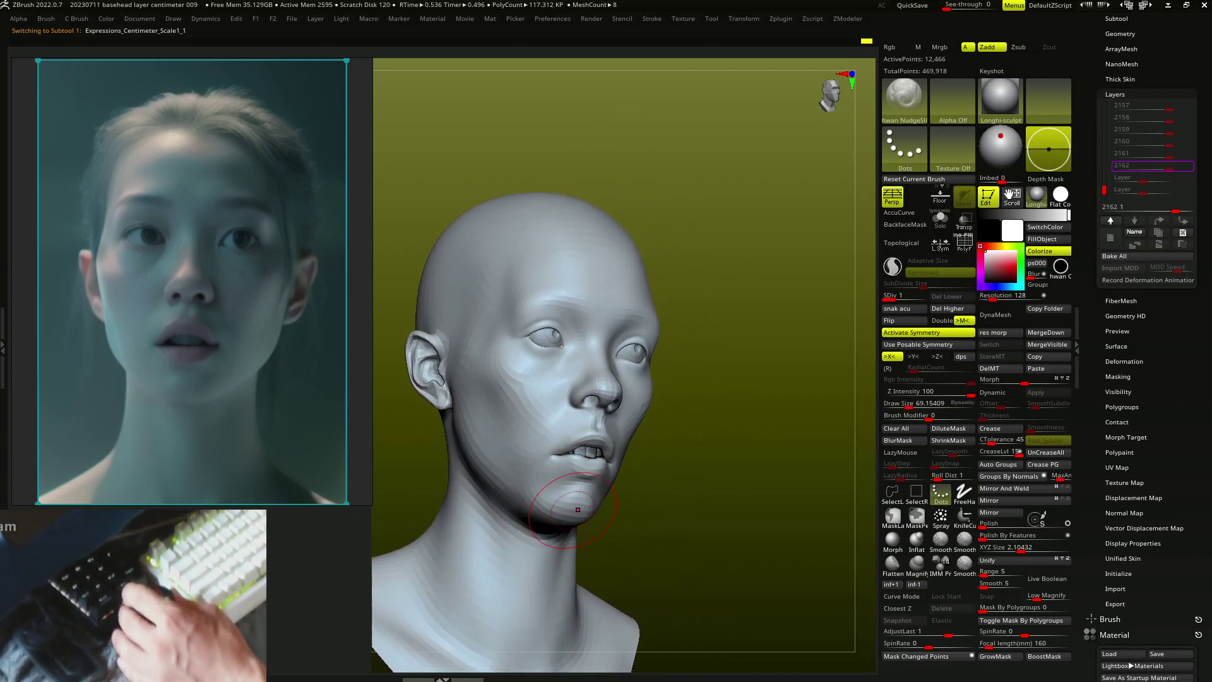
# Pull in the lower cheeks and jaw with MoveB and Topological Move, then build up the brow.
pyautogui.press('b')
pyautogui.press('m')
pyautogui.press('v')
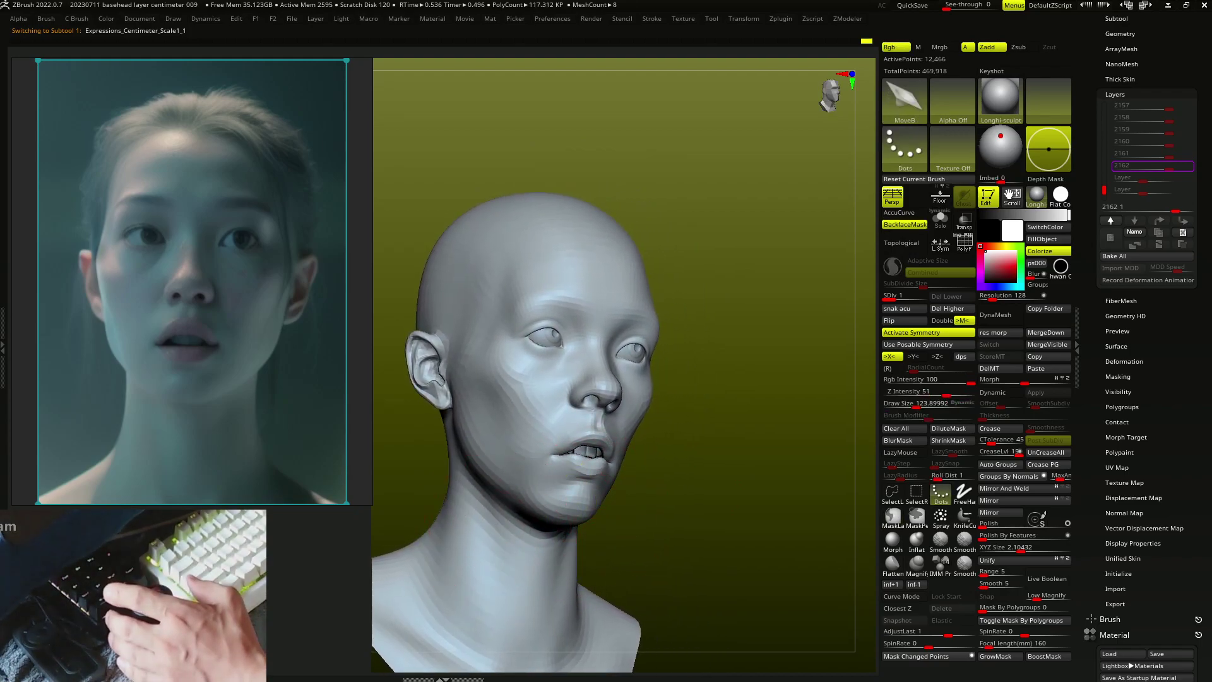
pyautogui.moveTo(481, 514)
pyautogui.mouseDown(button='right')
pyautogui.moveTo(622, 494)
pyautogui.moveTo(595, 499)
pyautogui.mouseUp(button='right')
pyautogui.press('b')
pyautogui.press('m')
pyautogui.press('t')
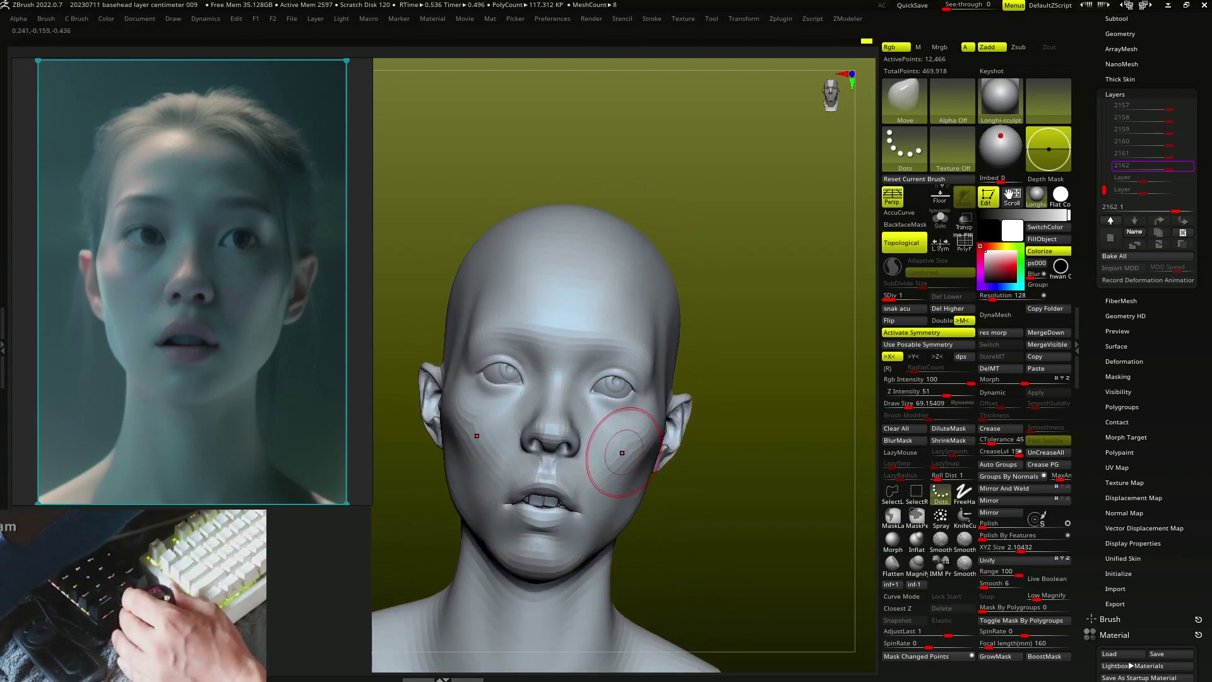
pyautogui.moveTo(622, 453)
pyautogui.keyDown('ctrl'); pyautogui.mouseDown(button='right')
pyautogui.moveTo(621, 378)
pyautogui.moveTo(585, 372)
pyautogui.moveTo(554, 316)
pyautogui.moveTo(517, 314)
pyautogui.moveTo(491, 332)
pyautogui.moveTo(501, 351)
pyautogui.mouseUp(button='right'); pyautogui.keyUp('ctrl')
pyautogui.press('b')
pyautogui.press('c')
pyautogui.press('b')
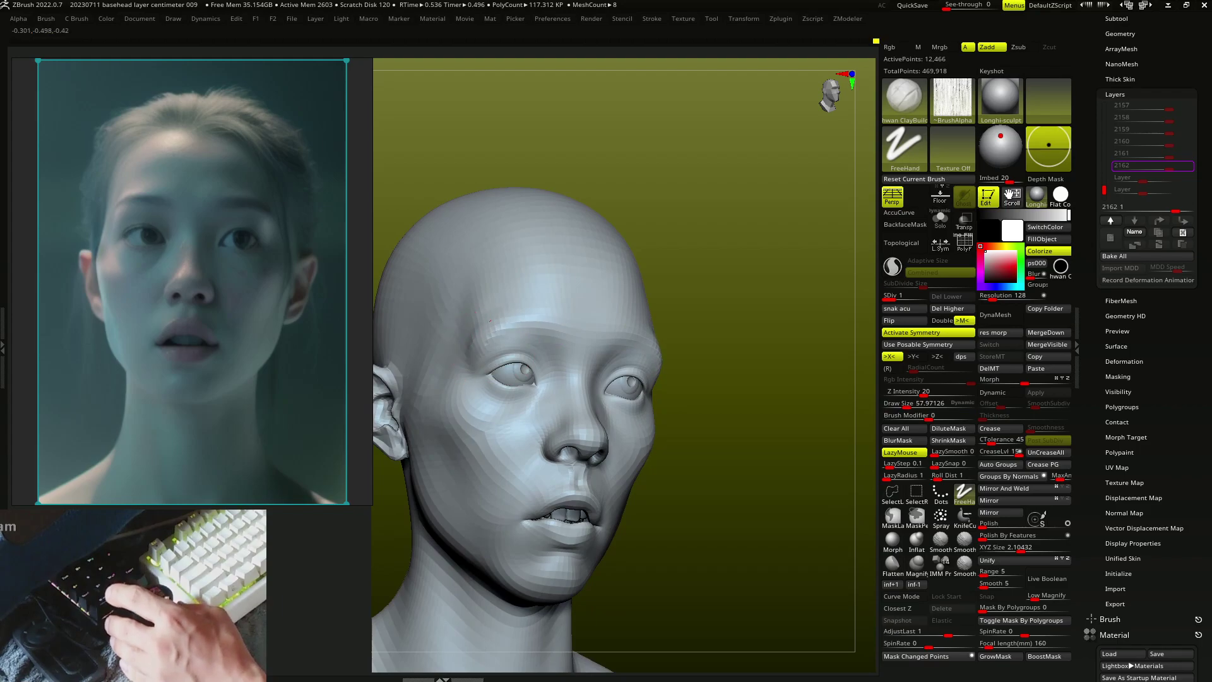
# Build up the left upper eyelid area with ClayBuildup and reduce the brush size.
pyautogui.moveTo(523, 308); pyautogui.dragTo(531, 300, button='right')
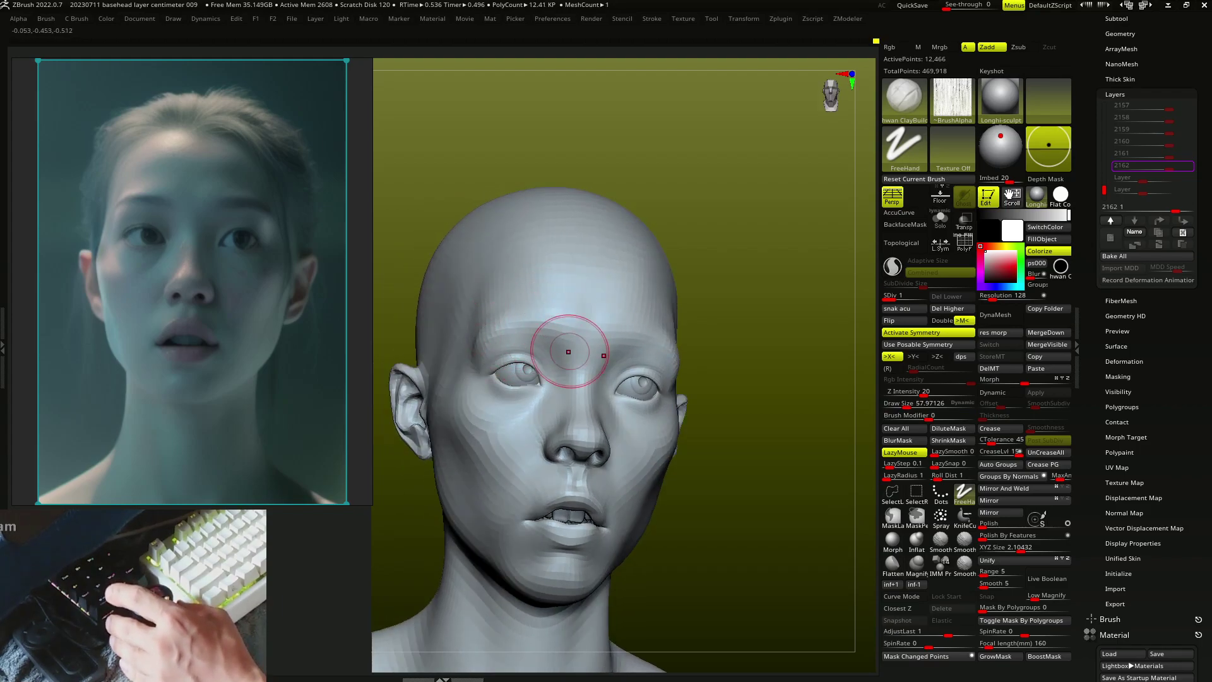
pyautogui.moveTo(569, 352)
pyautogui.mouseDown(button='right')
pyautogui.moveTo(518, 352)
pyautogui.moveTo(495, 379)
pyautogui.mouseUp(button='right')
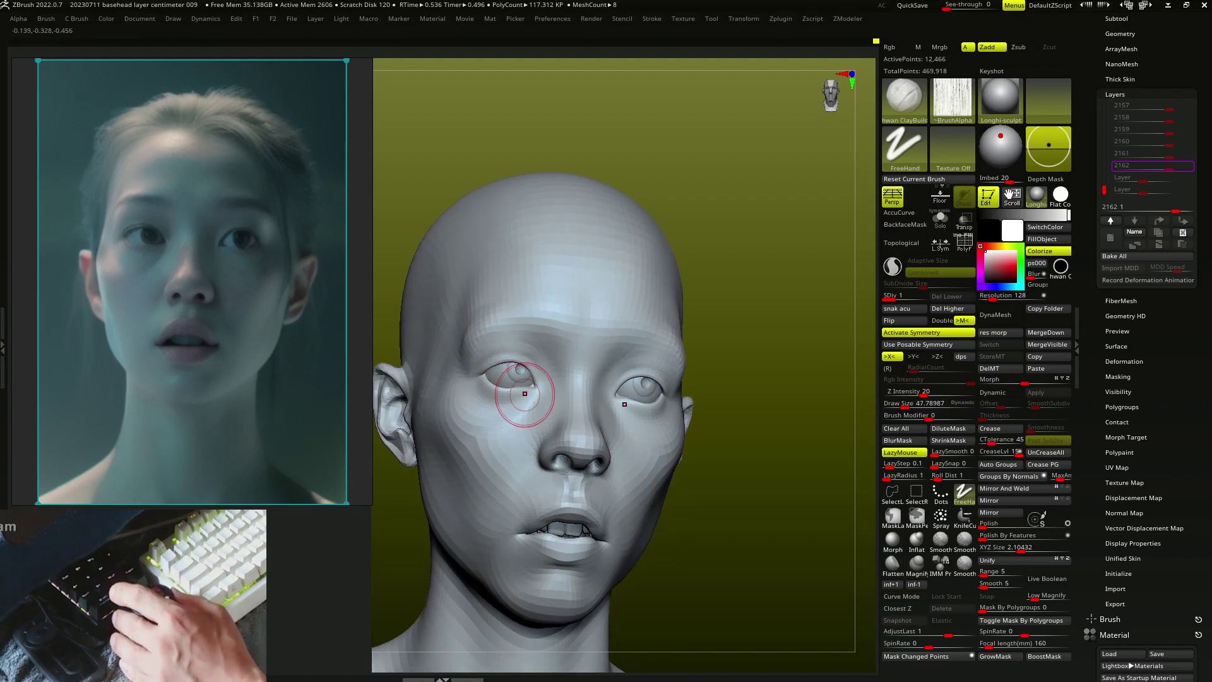
pyautogui.moveTo(492, 396); pyautogui.dragTo(511, 399)
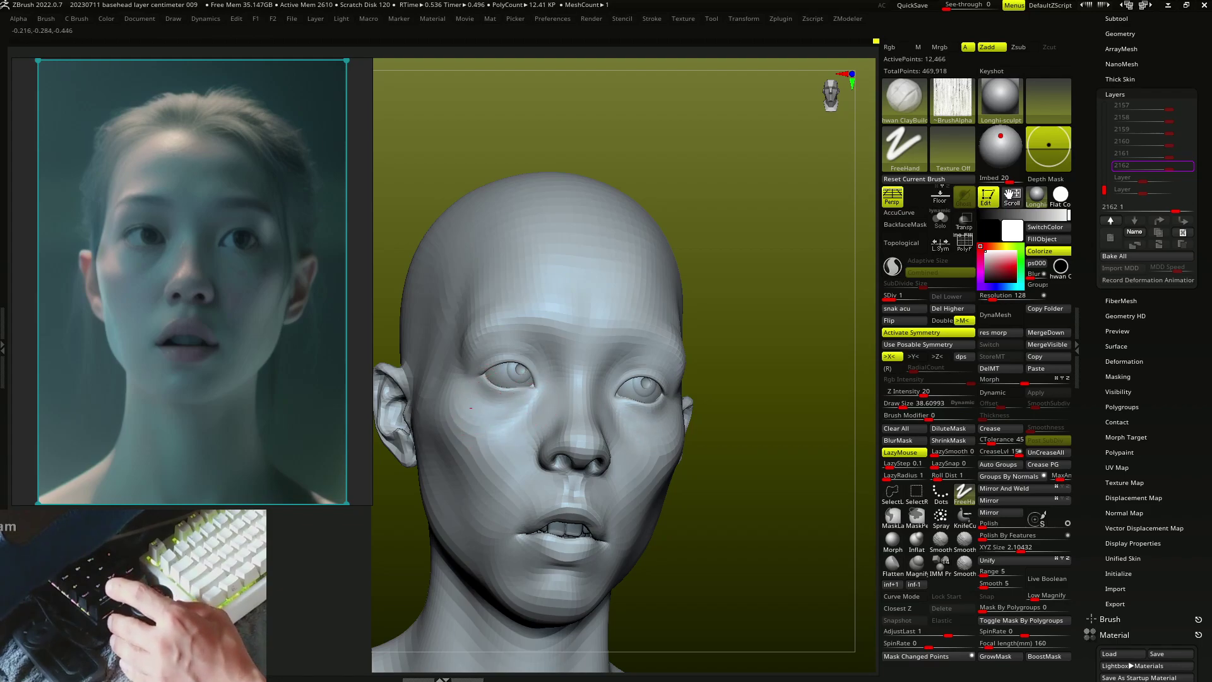
pyautogui.moveTo(510, 399); pyautogui.dragTo(487, 406, button='right')
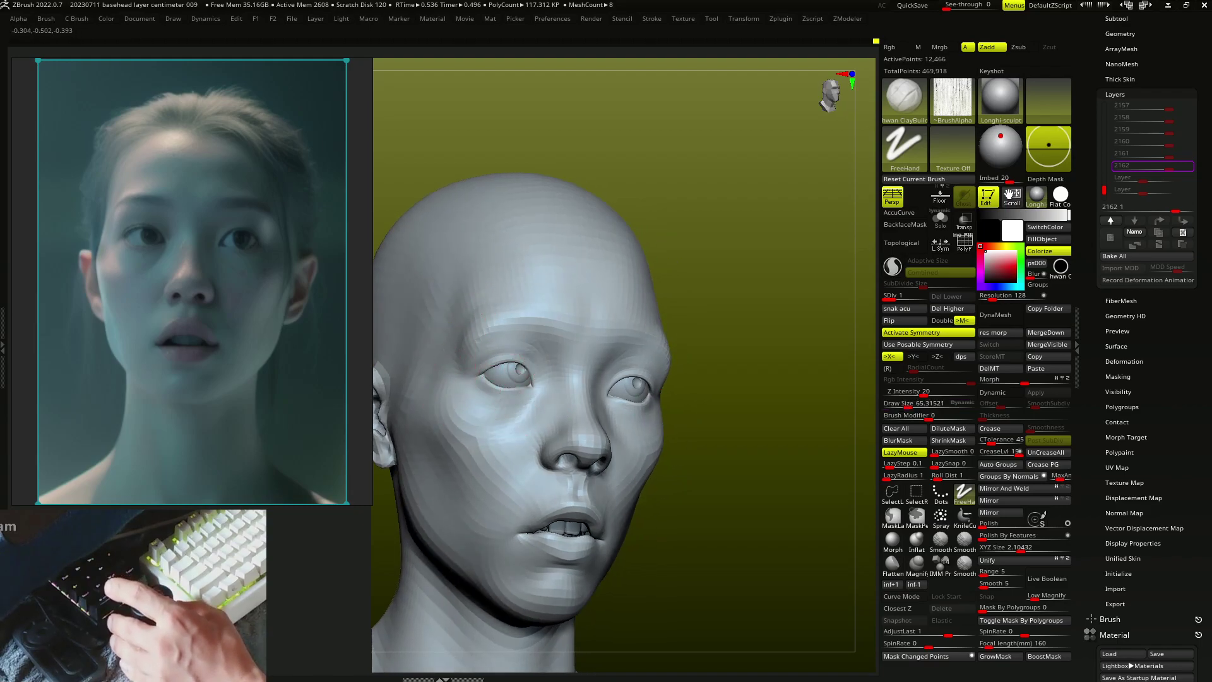
pyautogui.keyDown('ctrl'); pyautogui.moveTo(499, 278); pyautogui.dragTo(488, 257, button='right'); pyautogui.keyUp('ctrl')
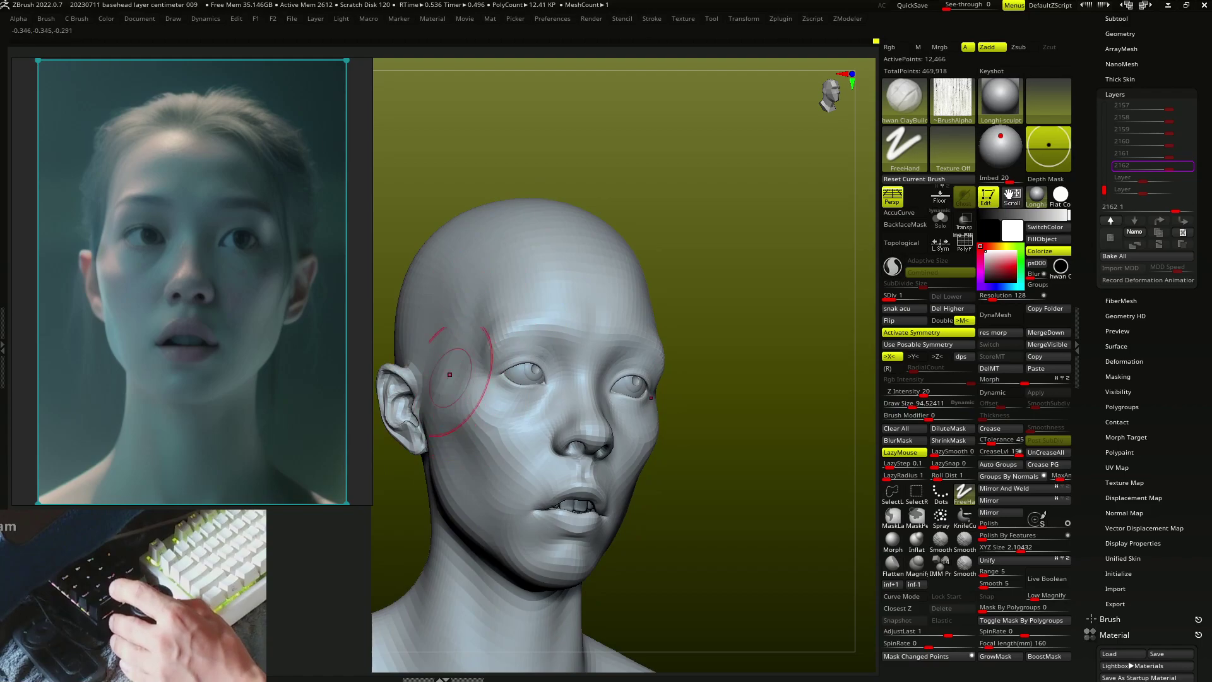
pyautogui.press('s')
pyautogui.moveTo(482, 486); pyautogui.dragTo(461, 486)
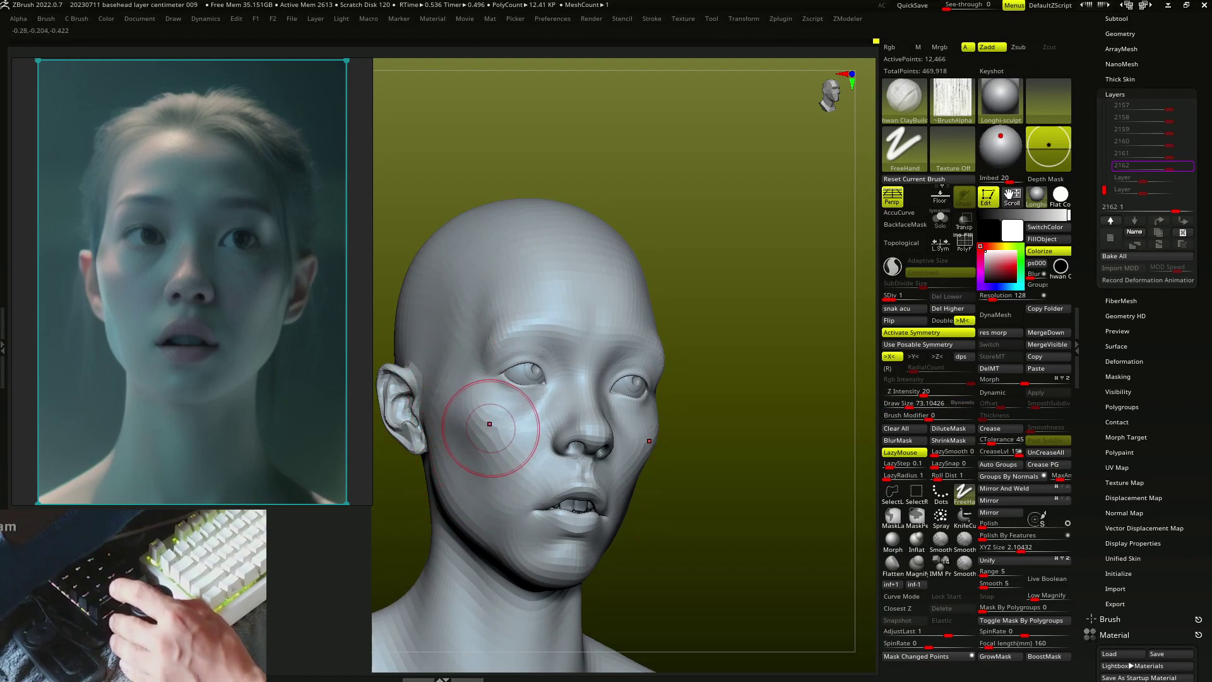
# Refine the nose and mouth with ClayBuildup, fine-tuning brush size with the bracket keys.
pyautogui.moveTo(600, 411); pyautogui.dragTo(540, 418, button='right')
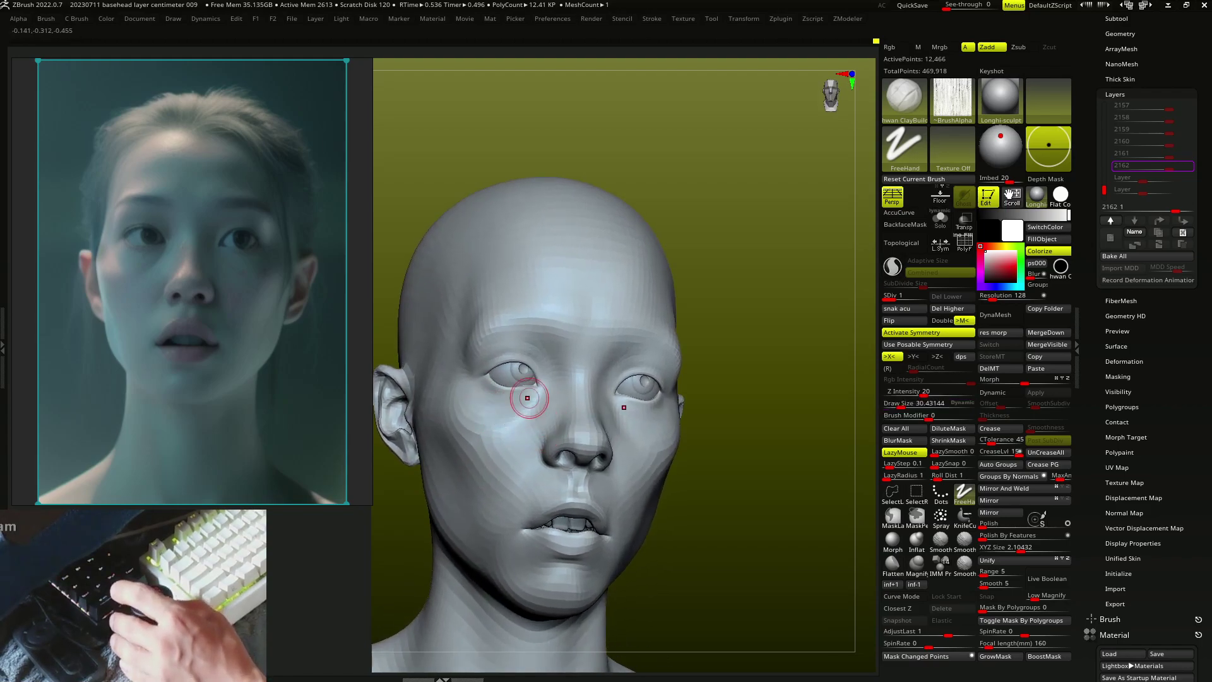
pyautogui.moveTo(584, 383); pyautogui.dragTo(568, 376, button='right')
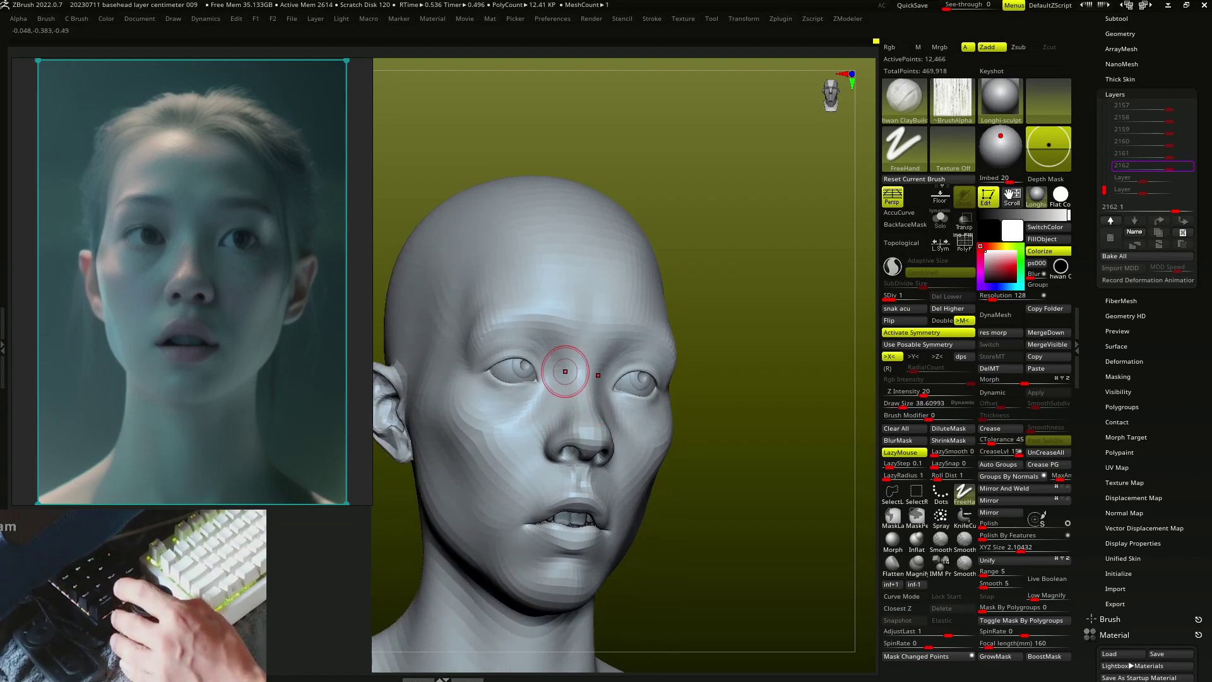
pyautogui.moveTo(528, 438)
pyautogui.mouseDown(button='right')
pyautogui.moveTo(609, 351)
pyautogui.moveTo(560, 410)
pyautogui.moveTo(591, 439)
pyautogui.mouseUp(button='right')
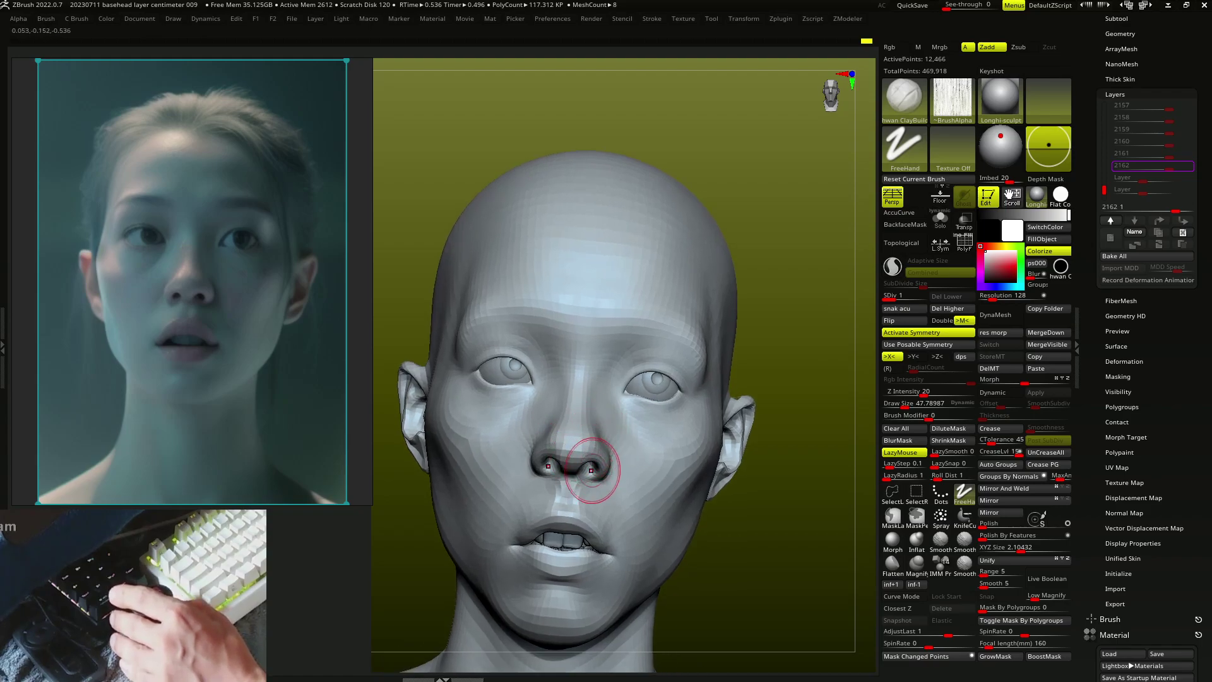
pyautogui.moveTo(571, 491); pyautogui.dragTo(603, 416, button='right')
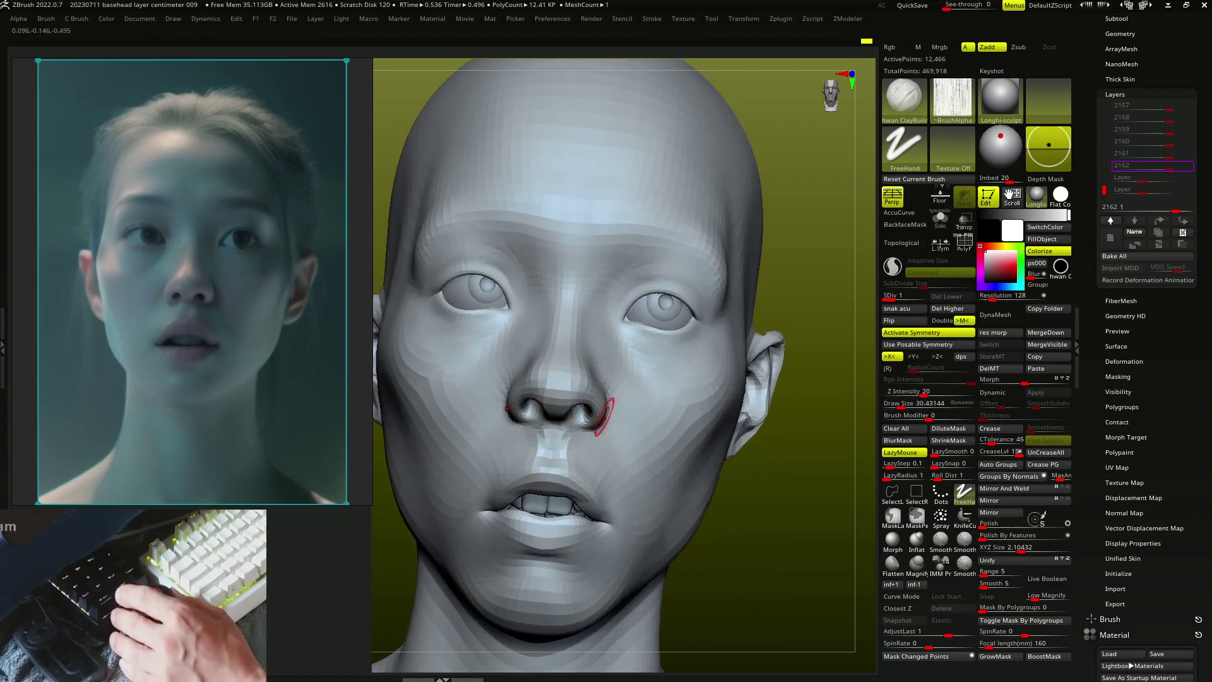
pyautogui.press('[')
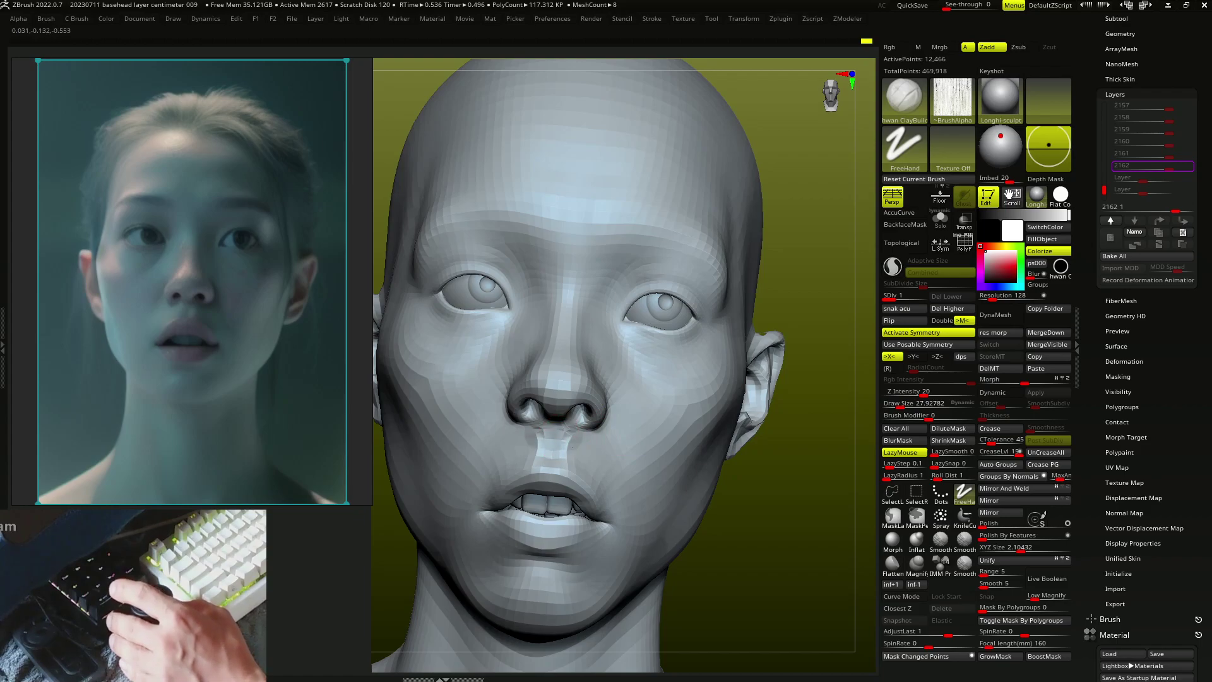
pyautogui.press(']')
pyautogui.moveTo(537, 474)
pyautogui.mouseDown(button='right')
pyautogui.moveTo(574, 474)
pyautogui.moveTo(501, 494)
pyautogui.moveTo(577, 506)
pyautogui.moveTo(526, 486)
pyautogui.moveTo(468, 514)
pyautogui.mouseUp(button='right')
# Alternate Move and ClayBuildup to fill out the lower lip and chin.
pyautogui.press('v')
pyautogui.press('c')
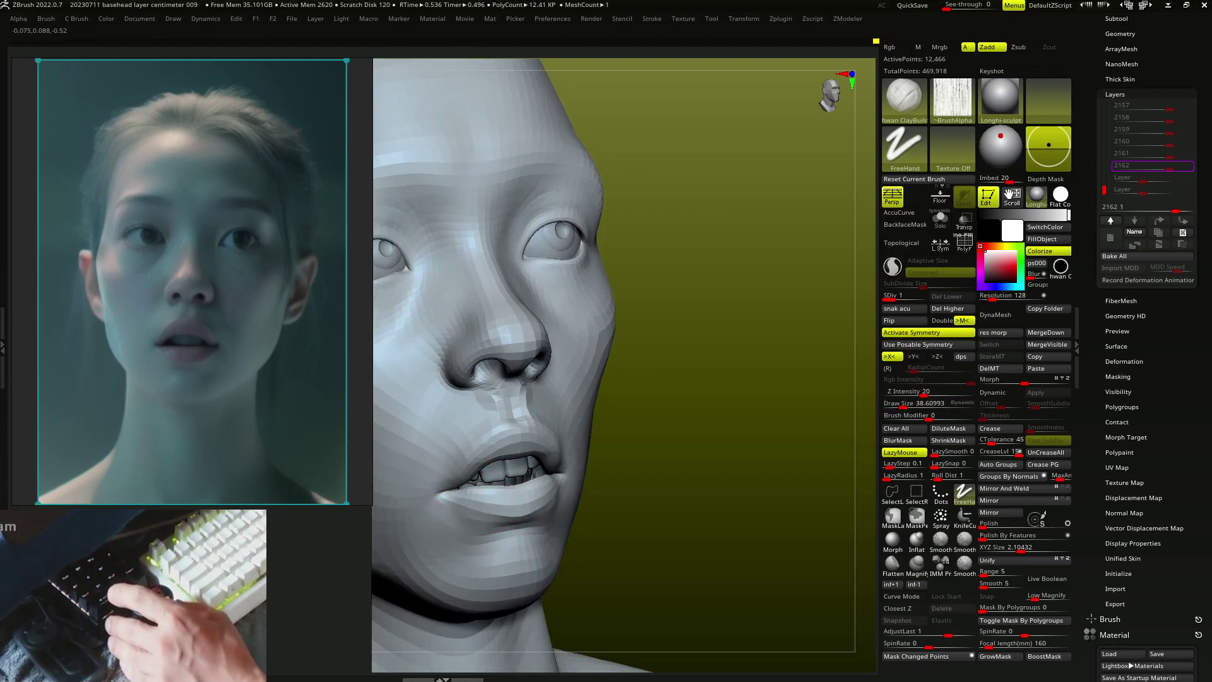
pyautogui.moveTo(499, 510)
pyautogui.mouseDown(button='right')
pyautogui.moveTo(554, 487)
pyautogui.moveTo(483, 522)
pyautogui.moveTo(562, 521)
pyautogui.moveTo(536, 434)
pyautogui.moveTo(515, 425)
pyautogui.moveTo(527, 433)
pyautogui.mouseUp(button='right')
pyautogui.press('b')
pyautogui.press('m')
pyautogui.press('v')
pyautogui.press('b')
pyautogui.press('c')
pyautogui.press('b')
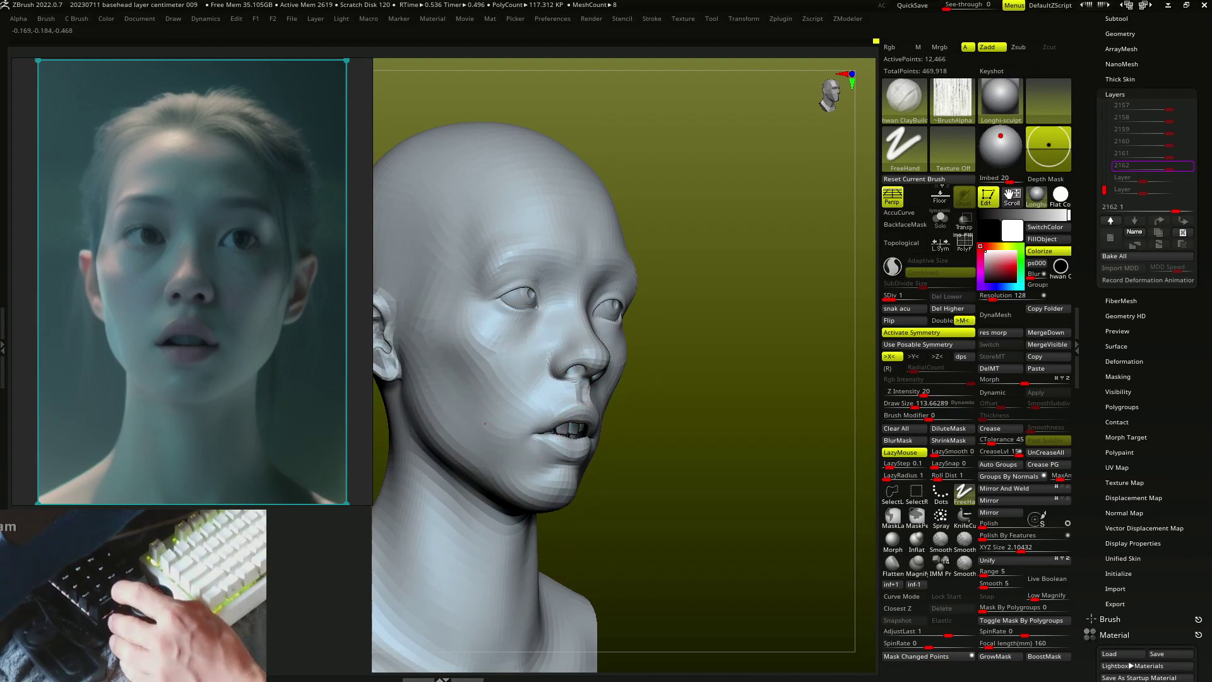
# Build clay on the cheek and shrink the brush to about 48.
pyautogui.press('[')
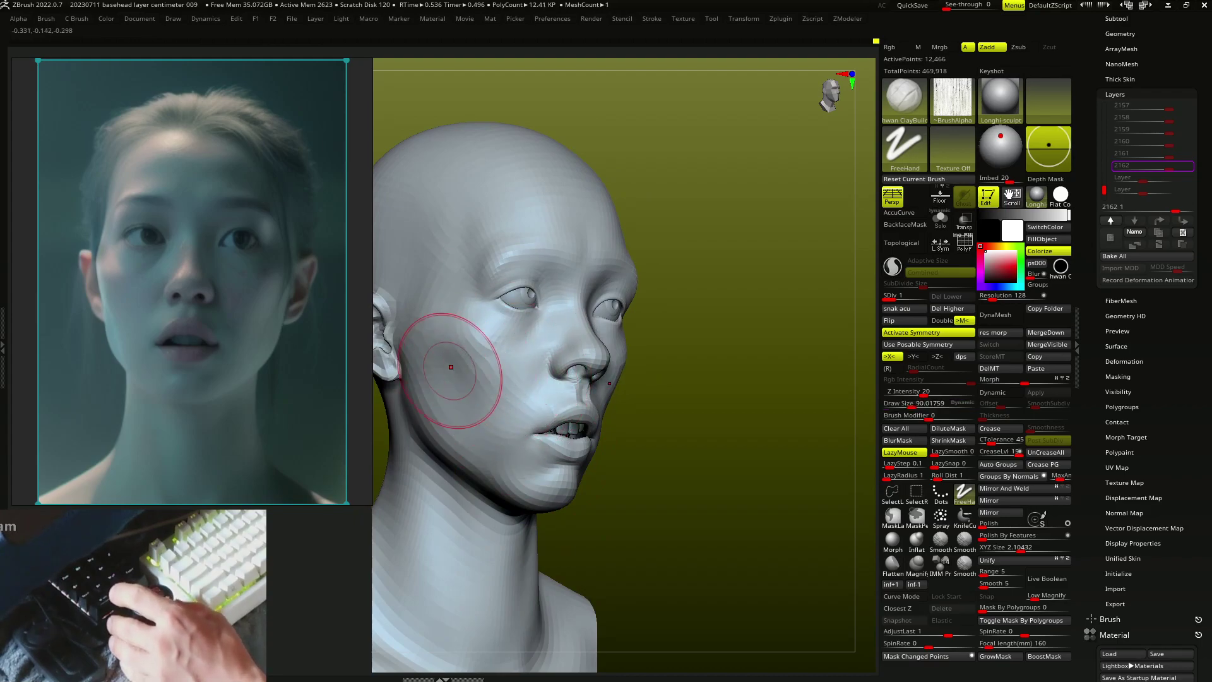
pyautogui.moveTo(483, 356); pyautogui.dragTo(439, 329)
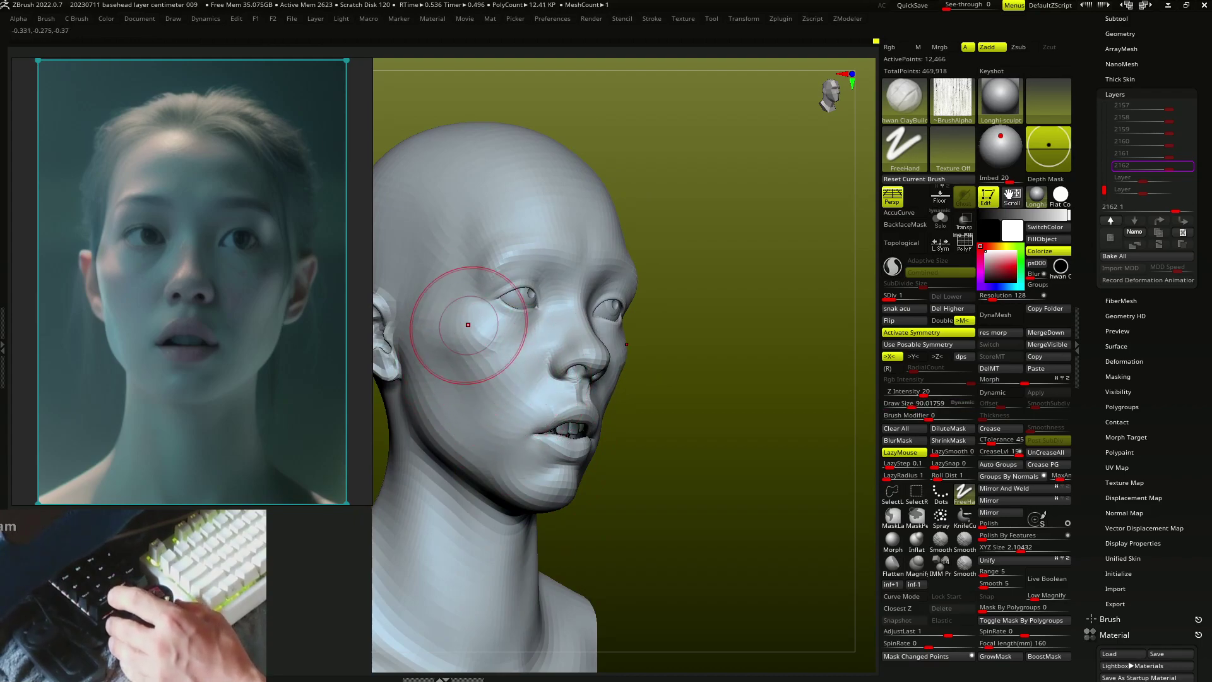
pyautogui.moveTo(460, 352); pyautogui.dragTo(487, 324, button='right')
pyautogui.press('s')
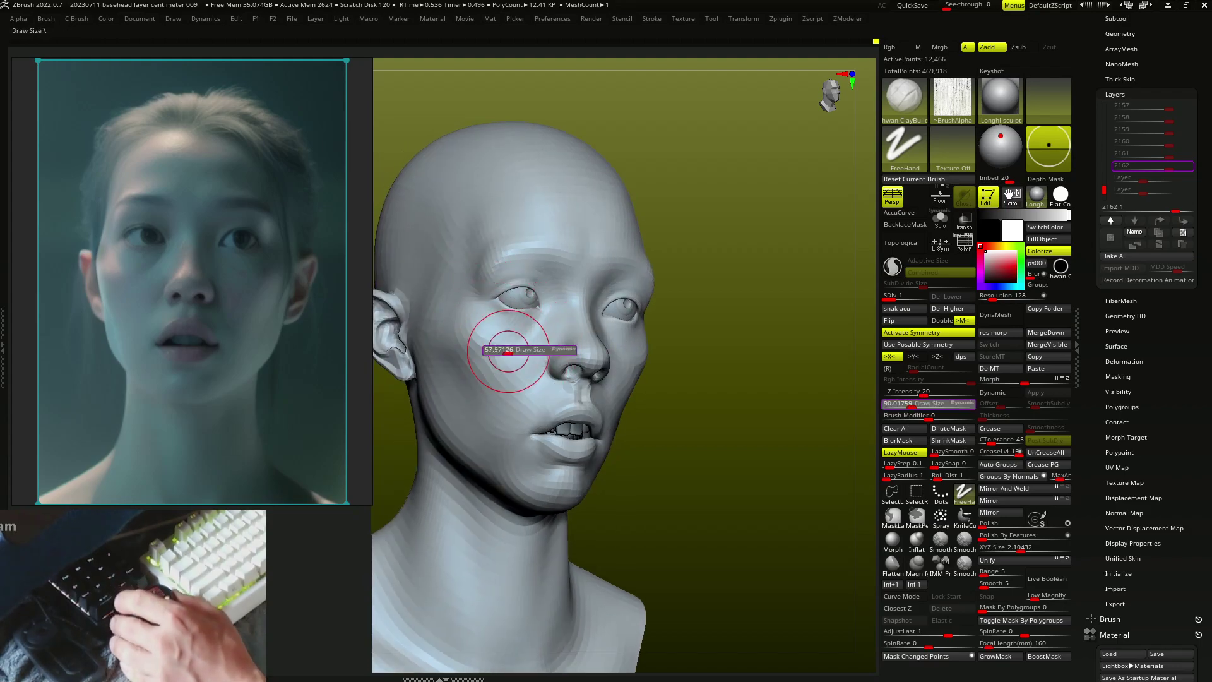
pyautogui.moveTo(508, 351); pyautogui.dragTo(512, 328)
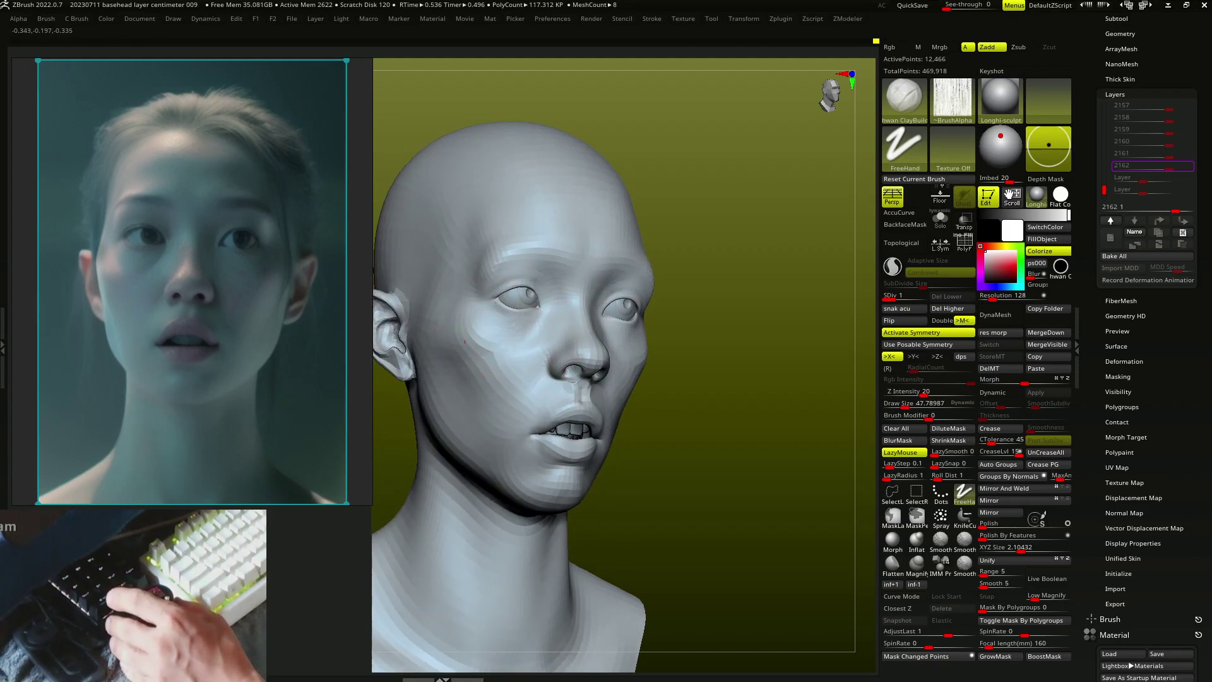
pyautogui.press('s')
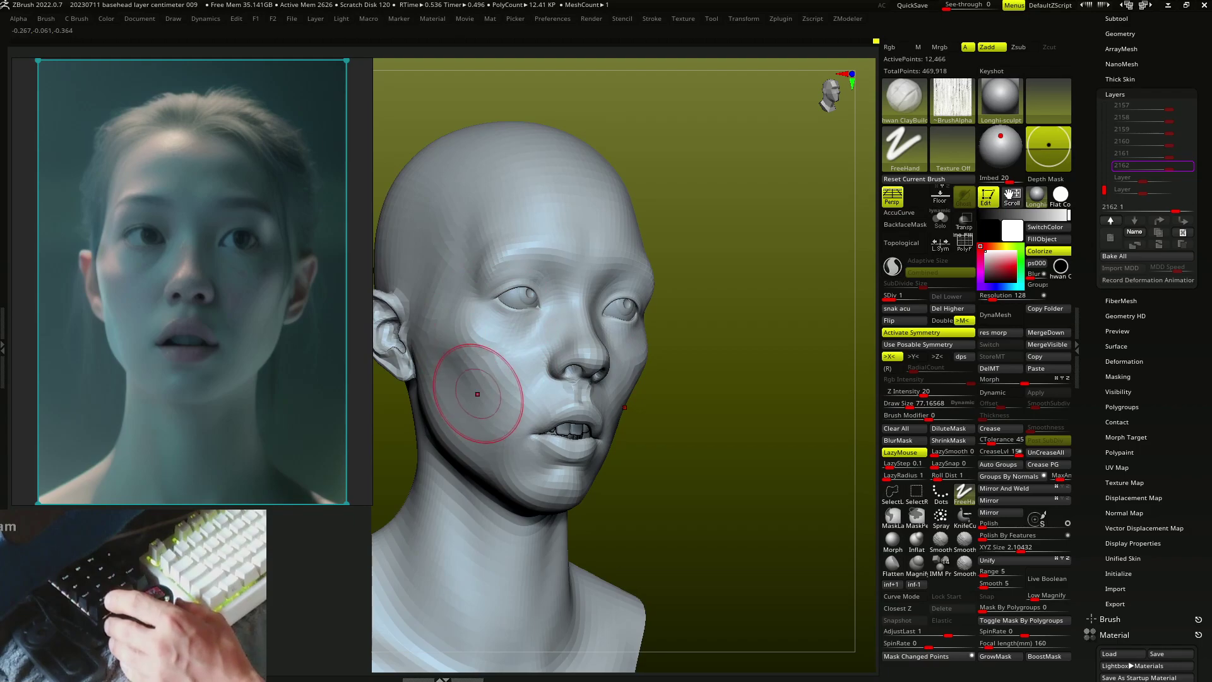
pyautogui.moveTo(478, 394); pyautogui.dragTo(507, 413, button='right')
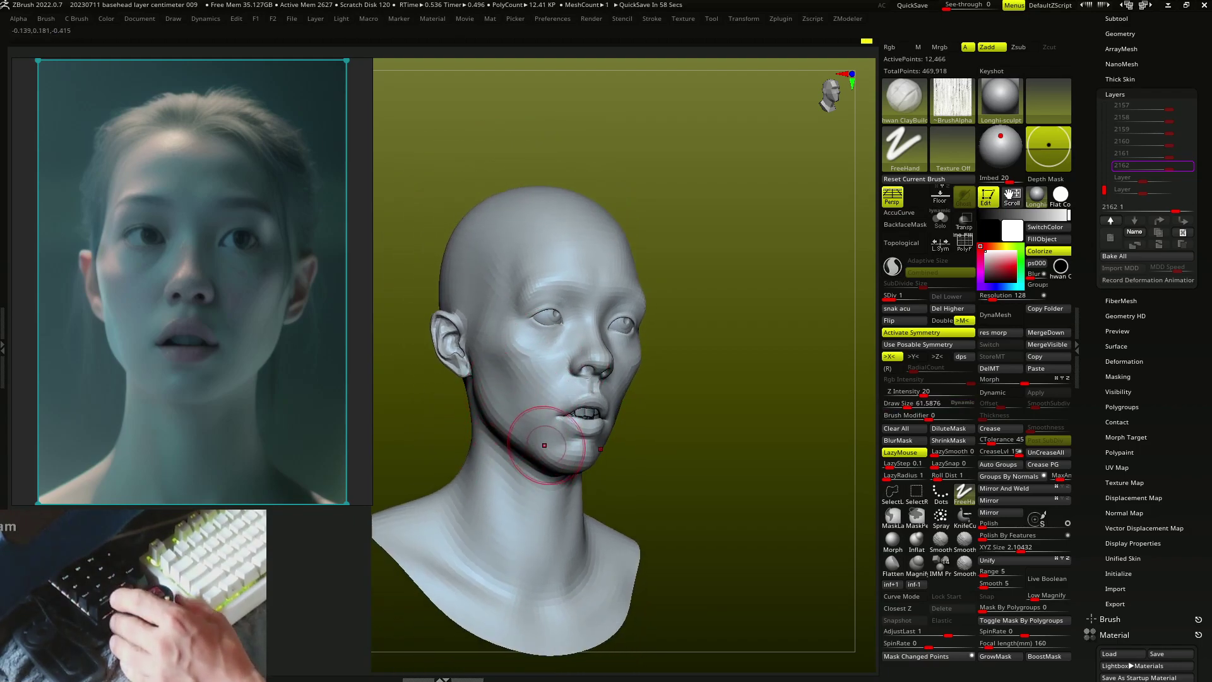
pyautogui.moveTo(510, 404)
pyautogui.mouseDown(button='right')
pyautogui.moveTo(549, 463)
pyautogui.moveTo(472, 313)
pyautogui.mouseUp(button='right')
# Pull the chin and jaw sides inward with the large Move brush.
pyautogui.press('b')
pyautogui.press('m')
pyautogui.press('v')
pyautogui.moveTo(466, 390)
pyautogui.mouseDown(button='right')
pyautogui.moveTo(474, 433)
pyautogui.moveTo(473, 387)
pyautogui.moveTo(492, 452)
pyautogui.moveTo(581, 486)
pyautogui.moveTo(607, 448)
pyautogui.moveTo(610, 379)
pyautogui.moveTo(639, 424)
pyautogui.moveTo(562, 379)
pyautogui.mouseUp(button='right')
pyautogui.keyDown('ctrl'); pyautogui.moveTo(622, 406); pyautogui.dragTo(697, 432, button='right'); pyautogui.keyUp('ctrl')
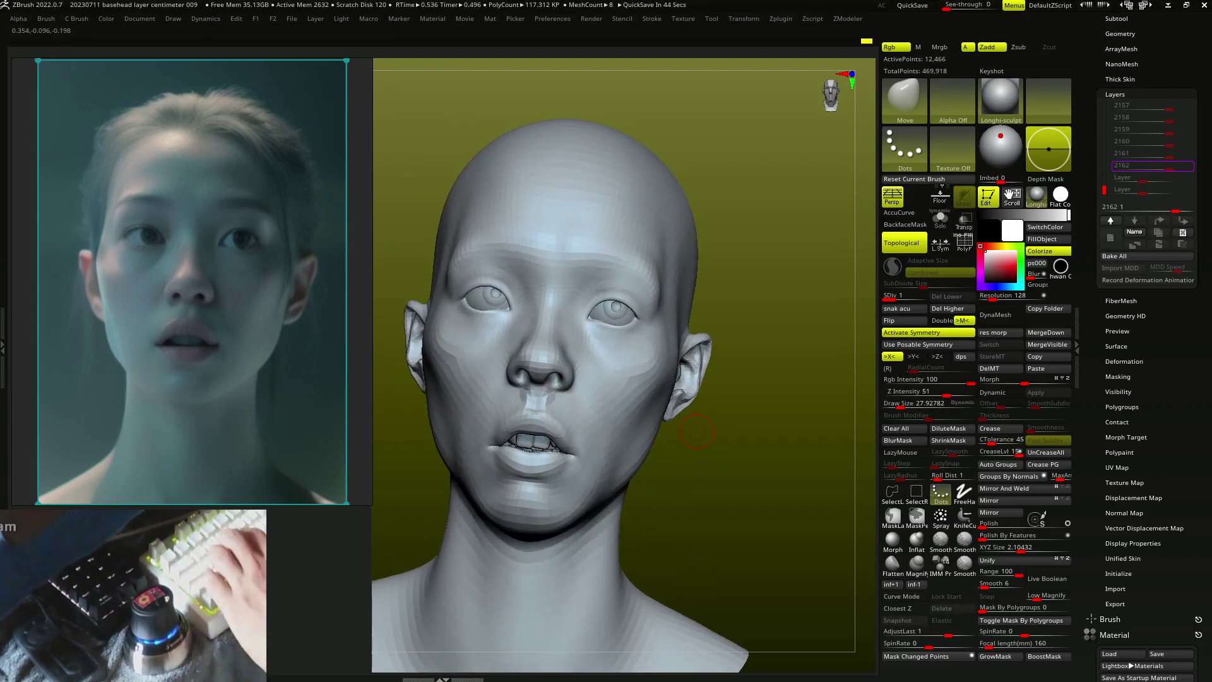
# Subdivide to SDiv 2 and sculpt the lips with a ClayBuildup brush of about size 30.
pyautogui.press('d')
pyautogui.press('b')
pyautogui.press('c')
pyautogui.press('b')
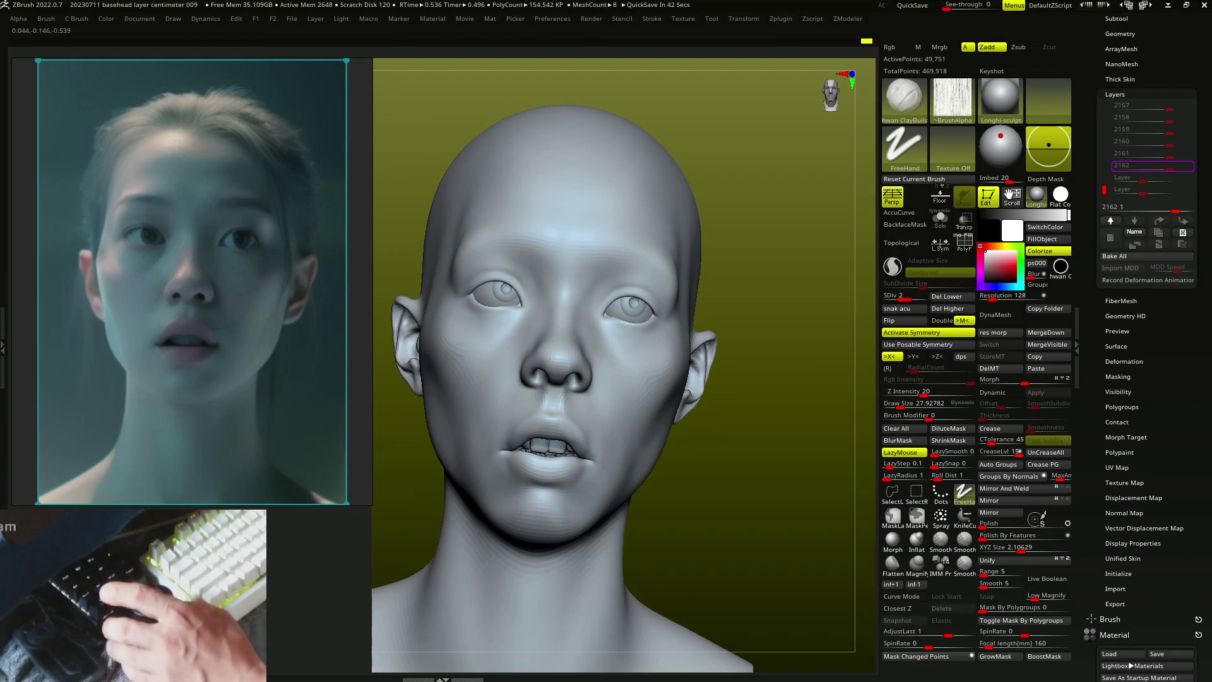
pyautogui.keyDown('ctrl'); pyautogui.moveTo(586, 392); pyautogui.dragTo(593, 367, button='right'); pyautogui.keyUp('ctrl')
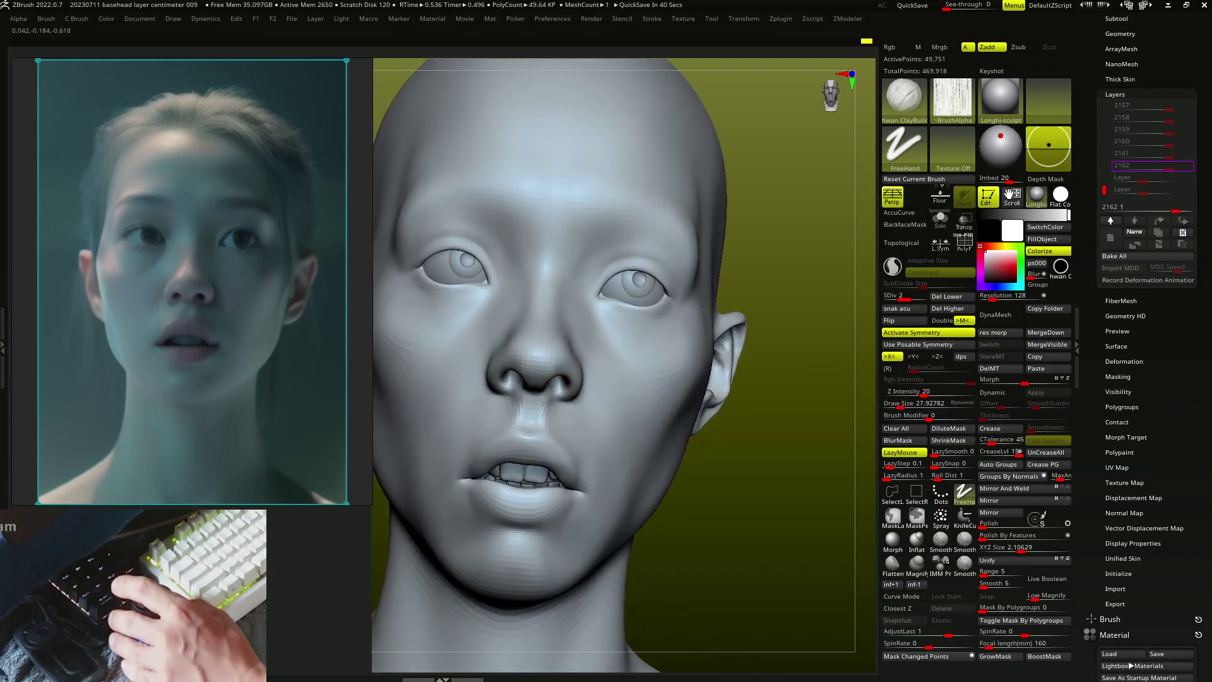
pyautogui.moveTo(555, 344)
pyautogui.mouseDown(button='right')
pyautogui.moveTo(504, 339)
pyautogui.moveTo(514, 418)
pyautogui.mouseUp(button='right')
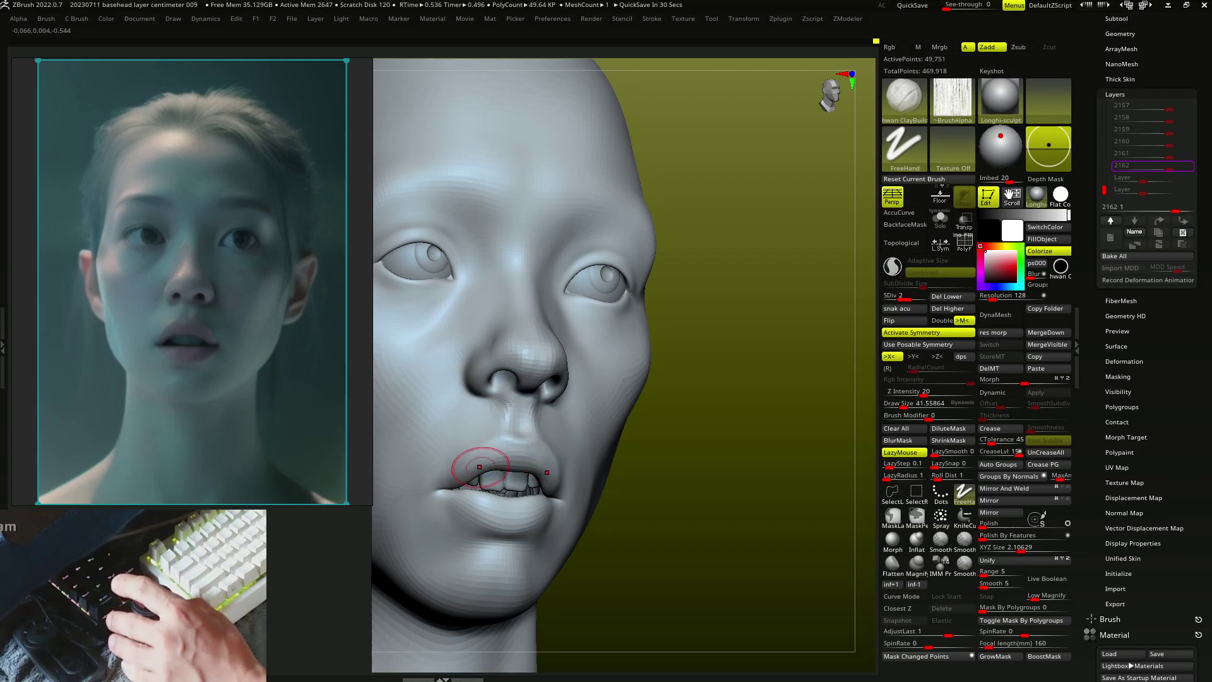
pyautogui.press('s')
pyautogui.moveTo(483, 474); pyautogui.dragTo(476, 473)
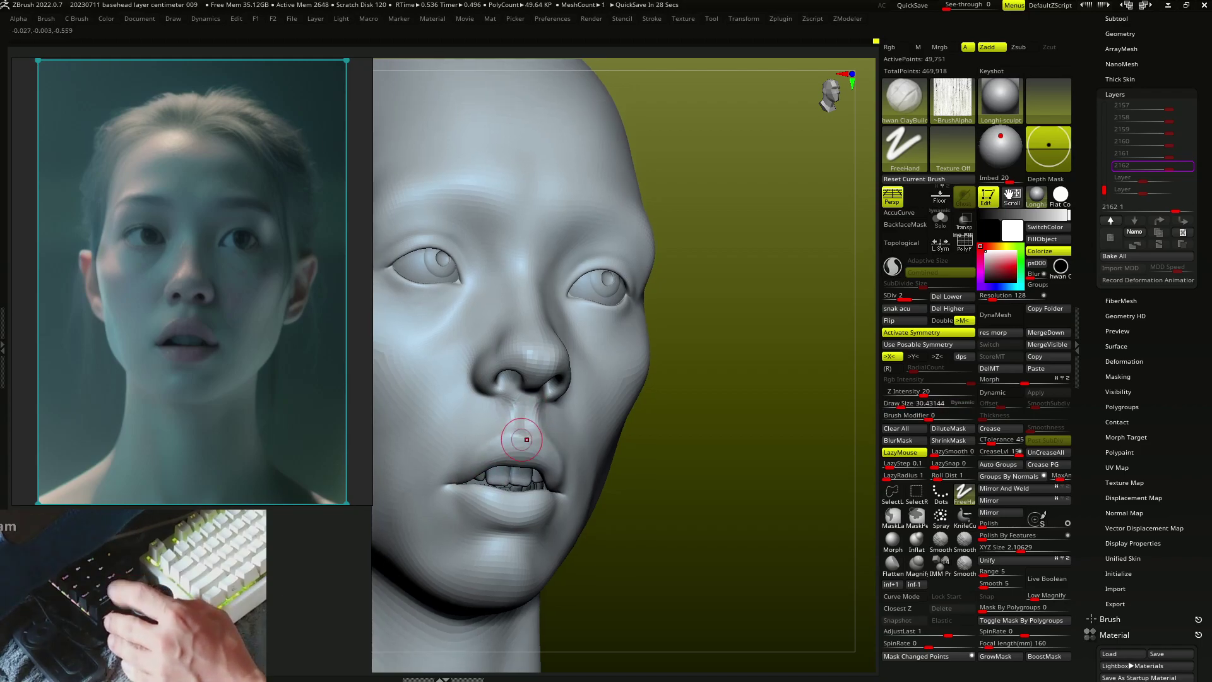
# Build up clay on the mouth and forehead from front and left views.
pyautogui.moveTo(507, 468)
pyautogui.mouseDown(button='right')
pyautogui.moveTo(501, 458)
pyautogui.moveTo(555, 474)
pyautogui.moveTo(543, 517)
pyautogui.moveTo(554, 514)
pyautogui.mouseUp(button='right')
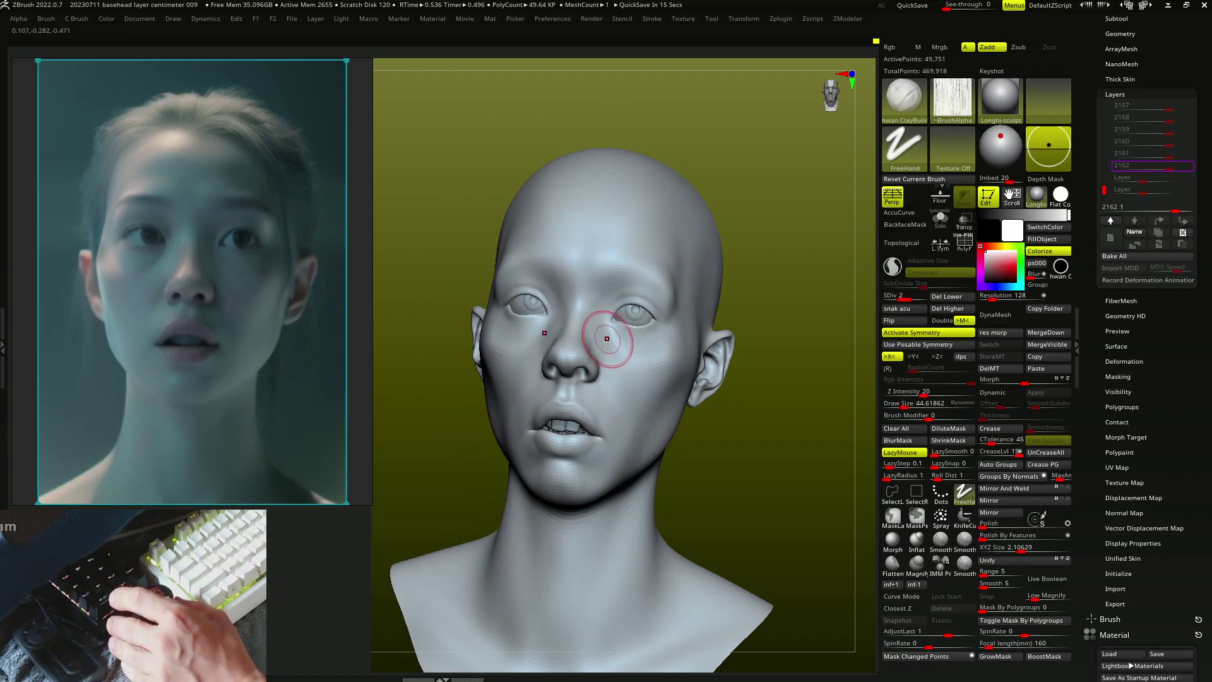
pyautogui.moveTo(610, 347)
pyautogui.mouseDown(button='right')
pyautogui.moveTo(628, 371)
pyautogui.moveTo(631, 268)
pyautogui.mouseUp(button='right')
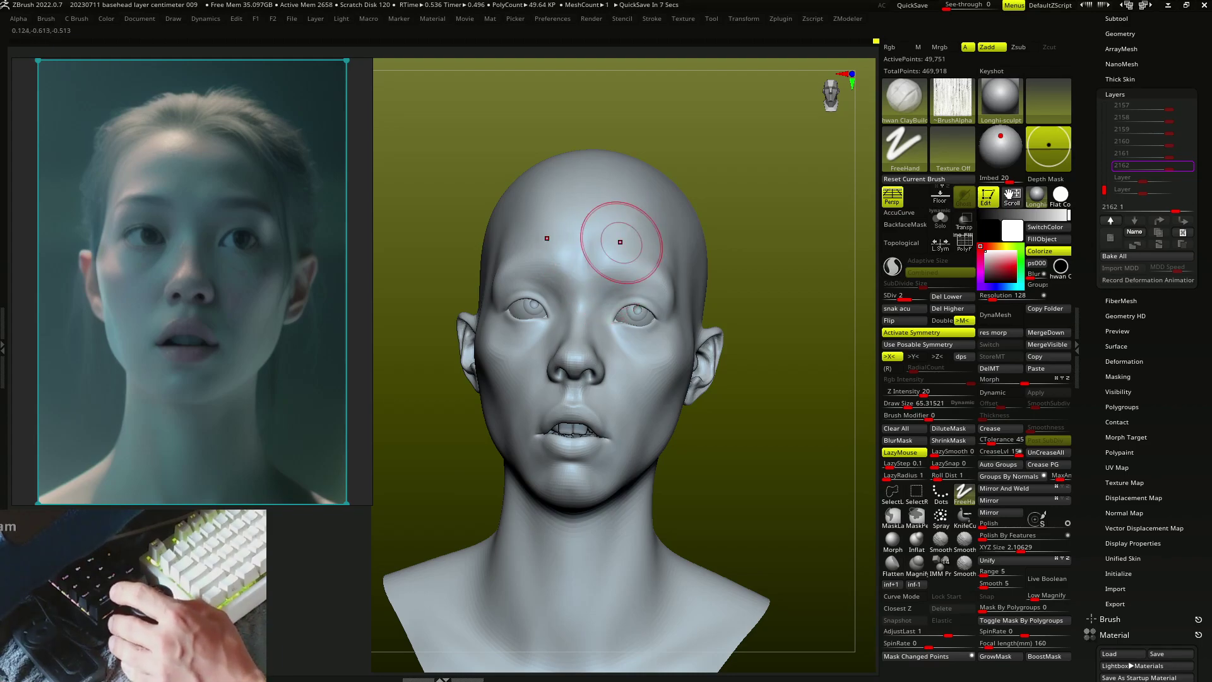
pyautogui.moveTo(663, 260); pyautogui.dragTo(526, 257, button='right')
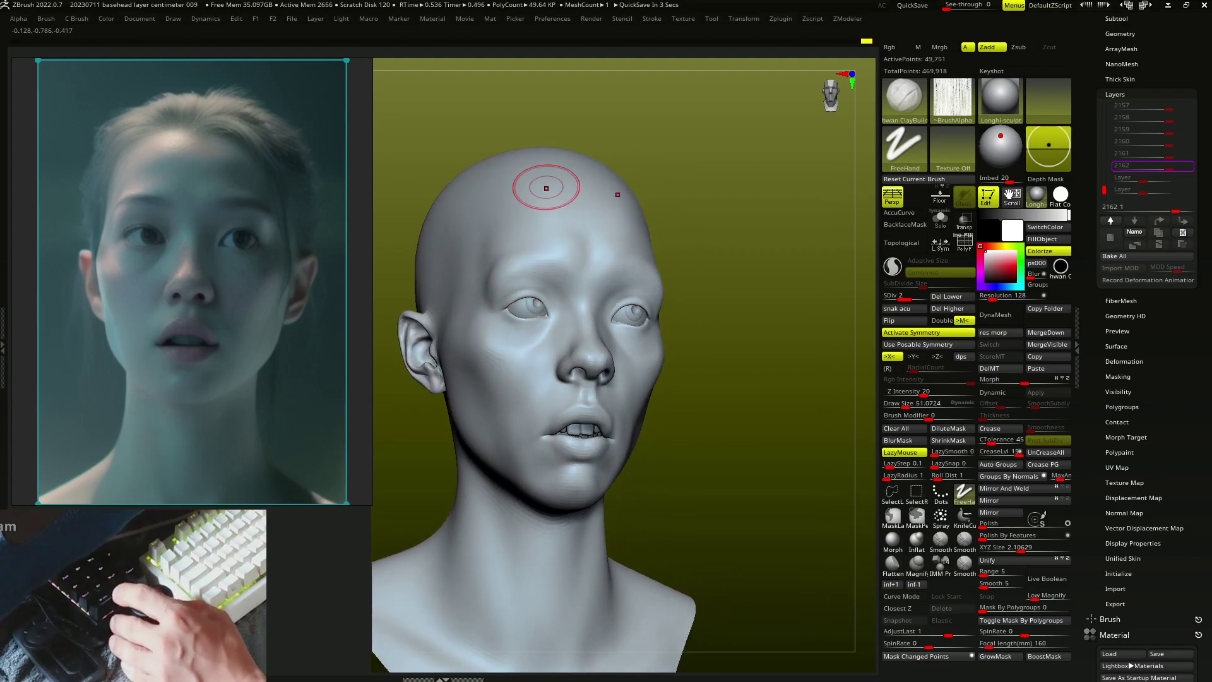
pyautogui.moveTo(501, 238); pyautogui.dragTo(474, 266, button='right')
pyautogui.moveTo(455, 322)
pyautogui.mouseDown(button='right')
pyautogui.moveTo(551, 399)
pyautogui.moveTo(502, 365)
pyautogui.moveTo(501, 349)
pyautogui.mouseUp(button='right')
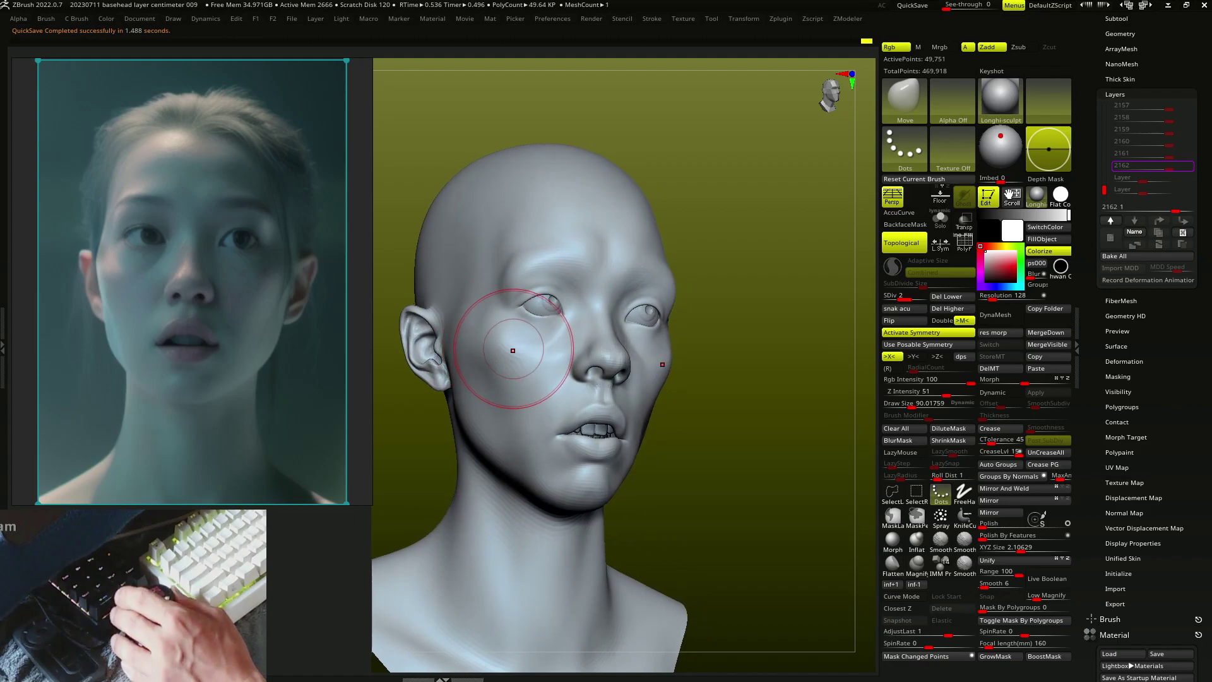
# Adjust the cheek, jaw and neck silhouettes with Move from right-profile views.
pyautogui.moveTo(424, 392); pyautogui.dragTo(468, 440, button='right')
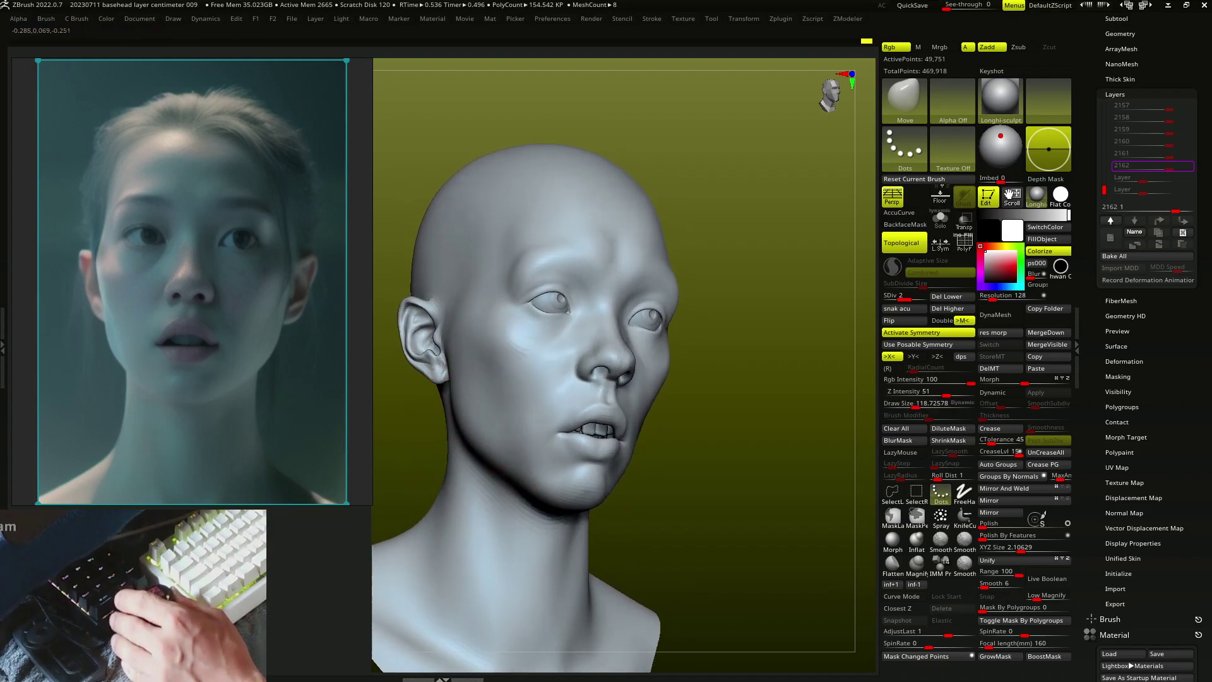
pyautogui.moveTo(486, 434)
pyautogui.mouseDown(button='right')
pyautogui.moveTo(497, 413)
pyautogui.moveTo(487, 501)
pyautogui.moveTo(495, 460)
pyautogui.moveTo(547, 518)
pyautogui.moveTo(481, 495)
pyautogui.moveTo(474, 542)
pyautogui.mouseUp(button='right')
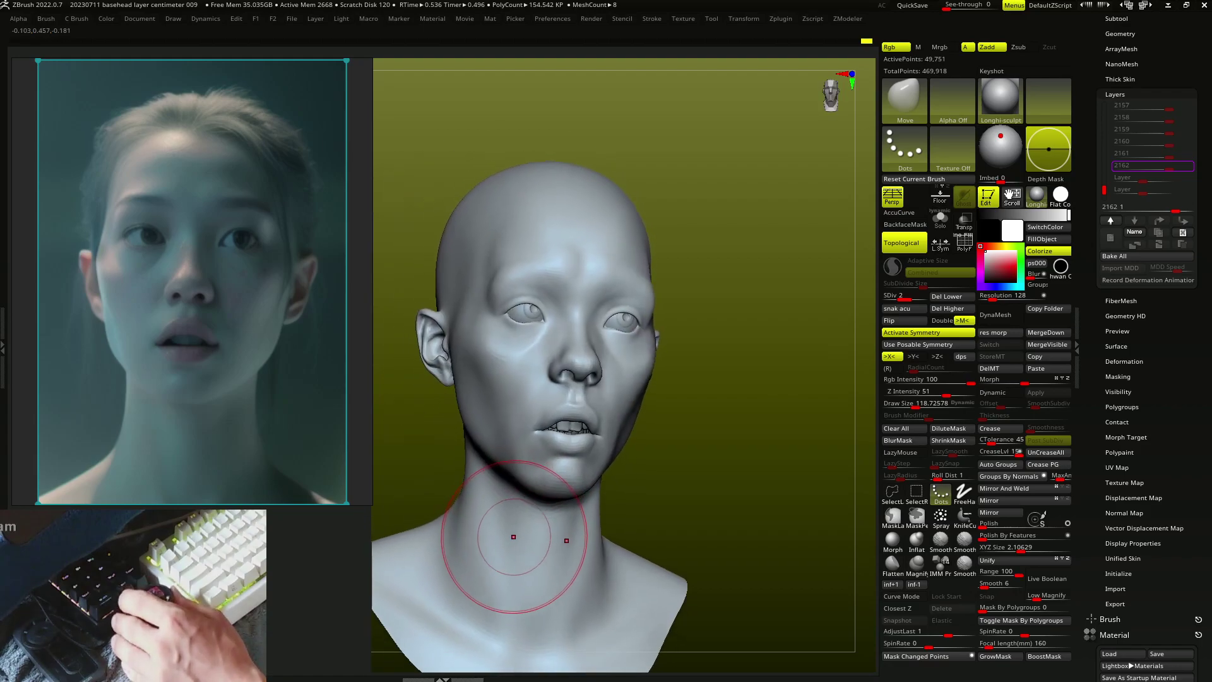
pyautogui.press('s')
pyautogui.moveTo(535, 470)
pyautogui.mouseDown(button='right')
pyautogui.moveTo(530, 452)
pyautogui.moveTo(541, 501)
pyautogui.moveTo(561, 475)
pyautogui.moveTo(500, 495)
pyautogui.moveTo(685, 464)
pyautogui.moveTo(628, 501)
pyautogui.moveTo(543, 512)
pyautogui.mouseUp(button='right')
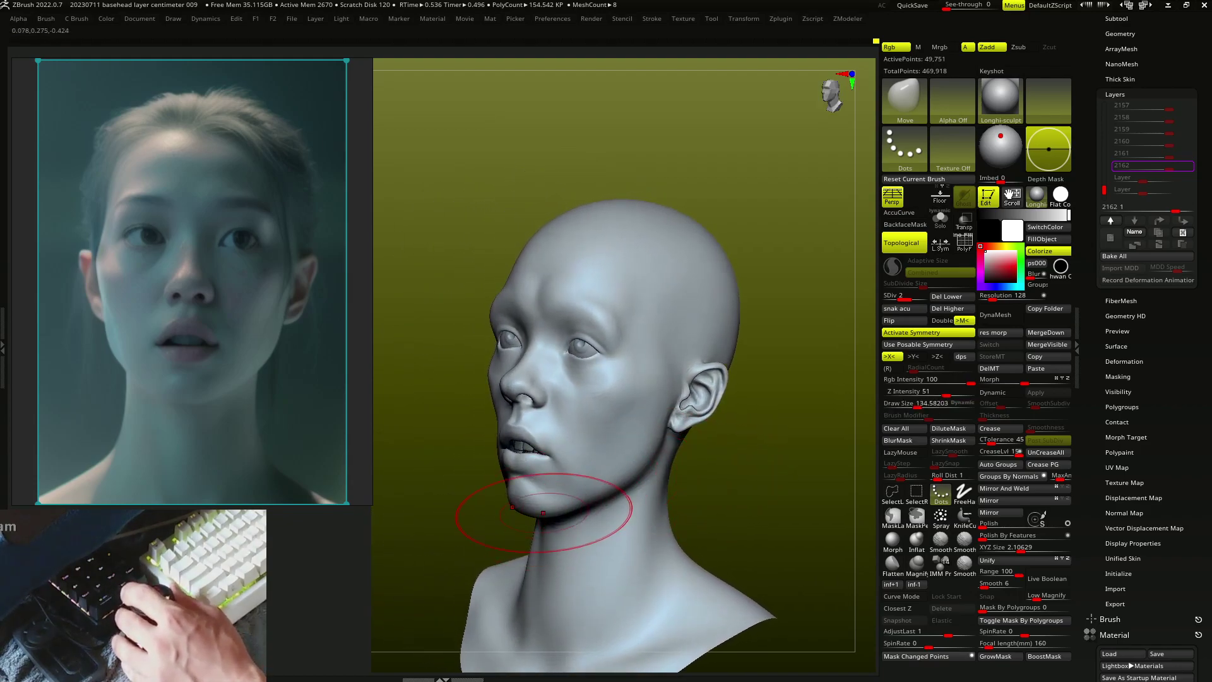
pyautogui.moveTo(609, 473)
pyautogui.mouseDown(button='right')
pyautogui.moveTo(622, 433)
pyautogui.moveTo(752, 442)
pyautogui.moveTo(663, 367)
pyautogui.mouseUp(button='right')
# Step the head up to subdivision level 3 and frame the face.
pyautogui.press('d')
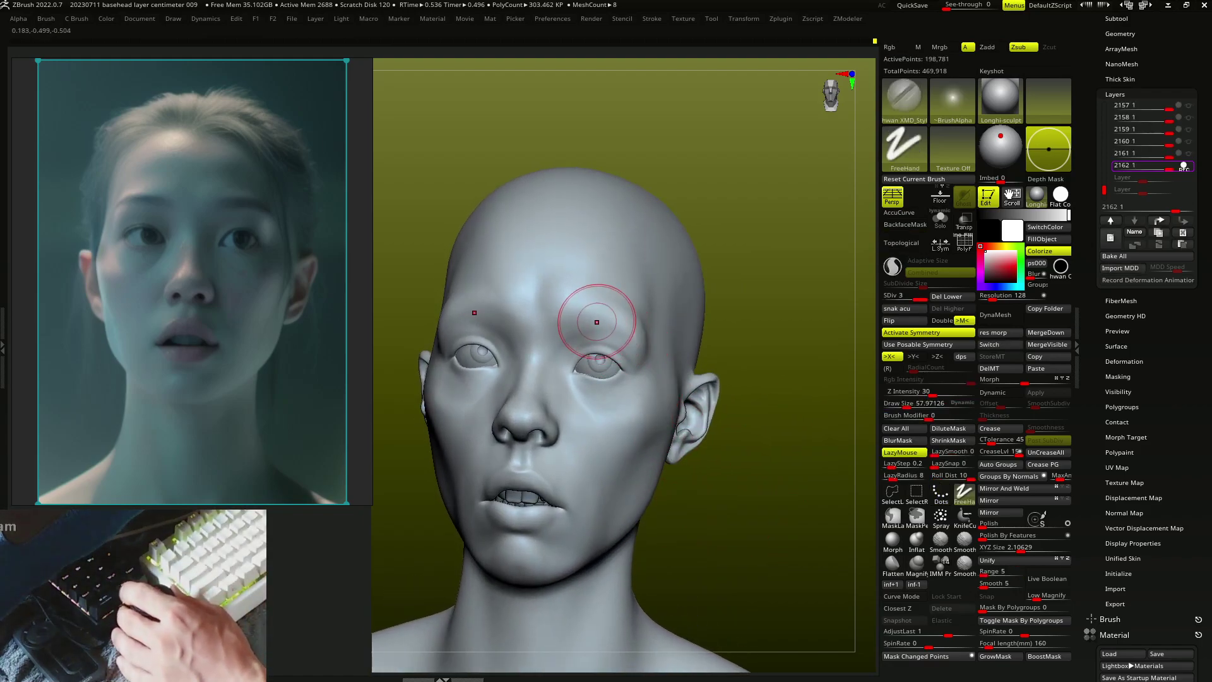
pyautogui.moveTo(633, 315)
pyautogui.mouseDown(button='right')
pyautogui.moveTo(628, 352)
pyautogui.moveTo(579, 354)
pyautogui.moveTo(624, 381)
pyautogui.moveTo(562, 385)
pyautogui.mouseUp(button='right')
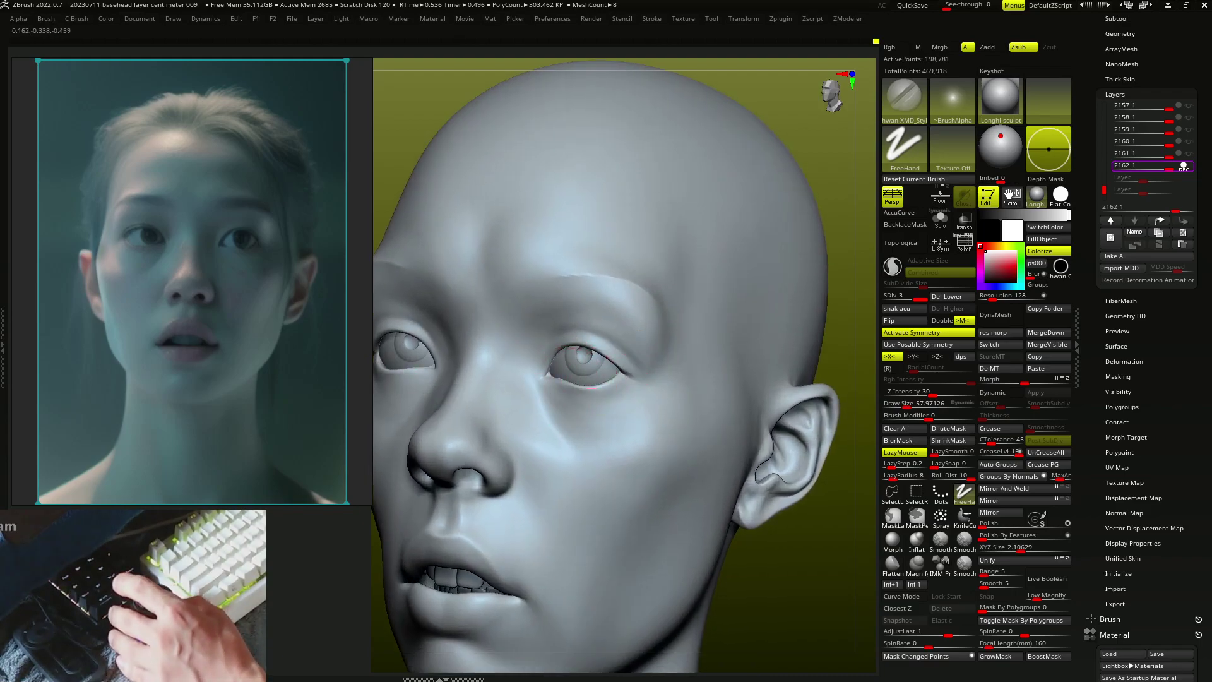
pyautogui.moveTo(602, 396)
pyautogui.mouseDown(button='right')
pyautogui.moveTo(548, 390)
pyautogui.moveTo(569, 379)
pyautogui.moveTo(556, 371)
pyautogui.moveTo(628, 364)
pyautogui.moveTo(701, 435)
pyautogui.mouseUp(button='right')
pyautogui.press('f')
# Refine the nostril wings and lips with a resized brush, tightening the mouth shape.
pyautogui.press('s')
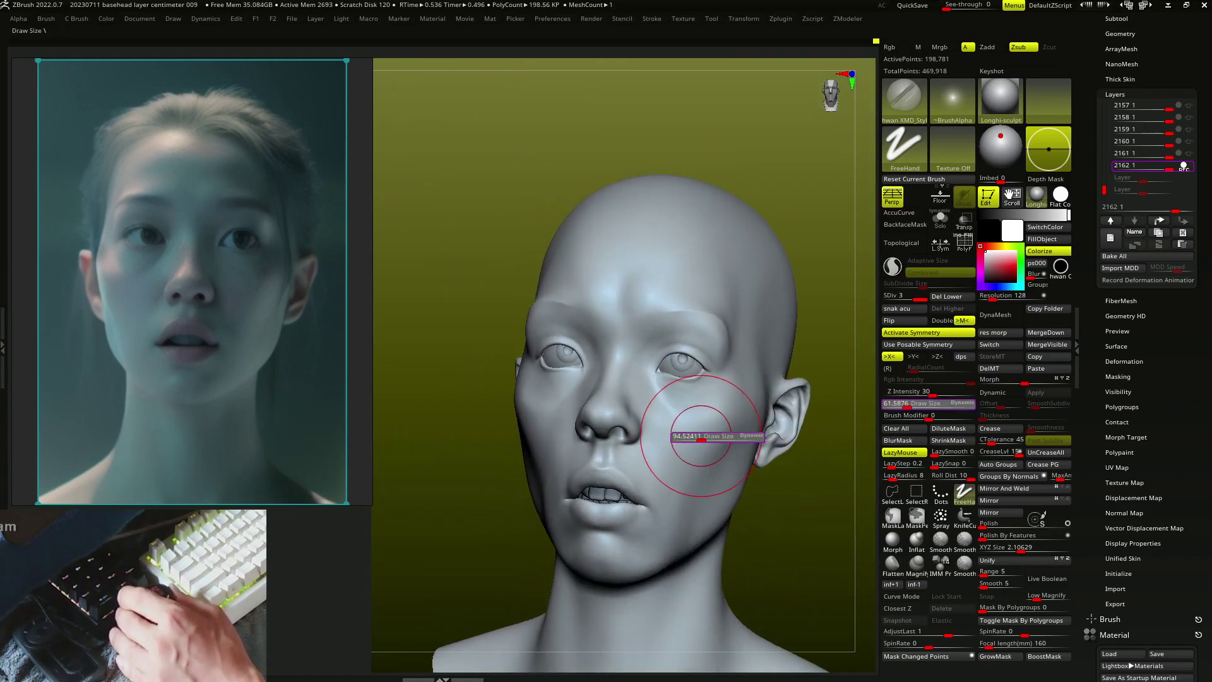
pyautogui.moveTo(650, 392)
pyautogui.mouseDown(button='right')
pyautogui.moveTo(610, 409)
pyautogui.moveTo(625, 417)
pyautogui.moveTo(586, 471)
pyautogui.moveTo(598, 466)
pyautogui.mouseUp(button='right')
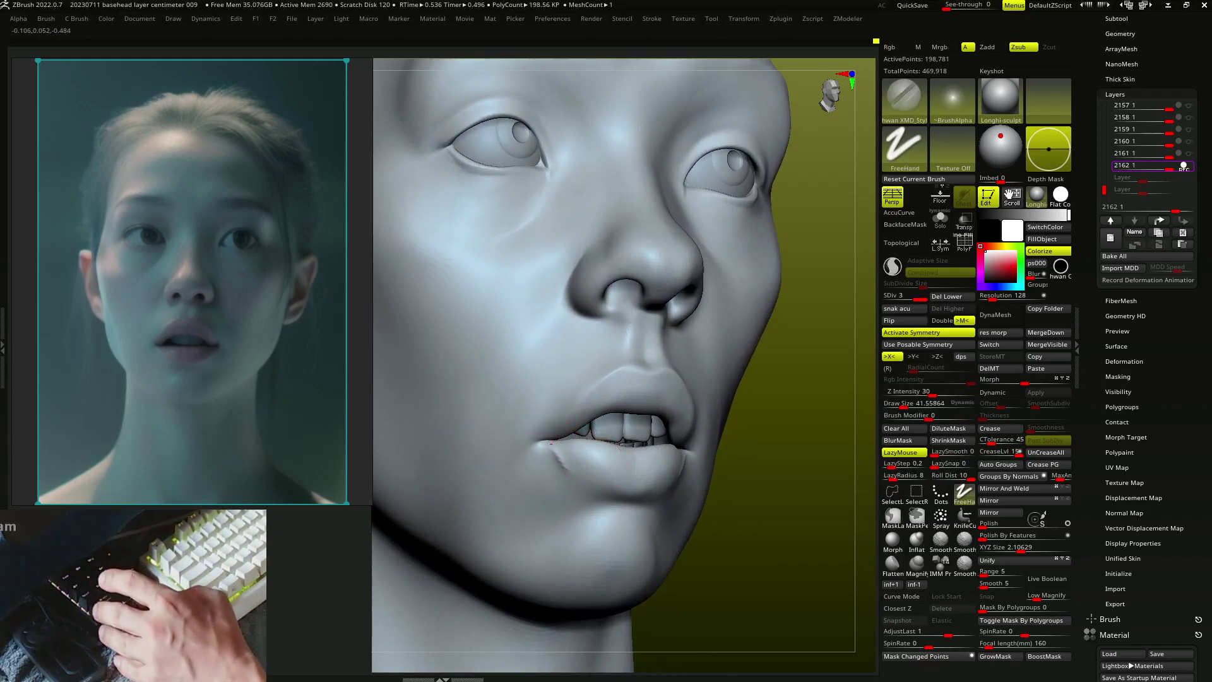
pyautogui.moveTo(609, 480)
pyautogui.mouseDown(button='right')
pyautogui.moveTo(628, 425)
pyautogui.moveTo(571, 406)
pyautogui.mouseUp(button='right')
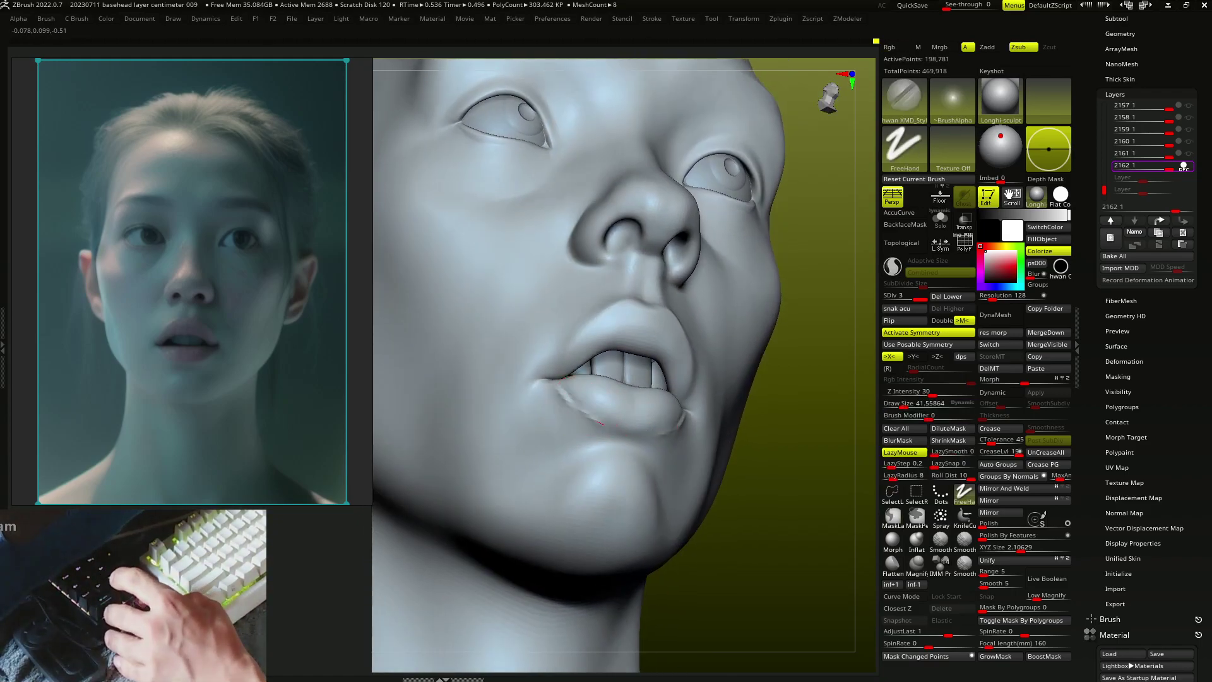
pyautogui.press('f')
pyautogui.moveTo(700, 379); pyautogui.dragTo(714, 255, button='right')
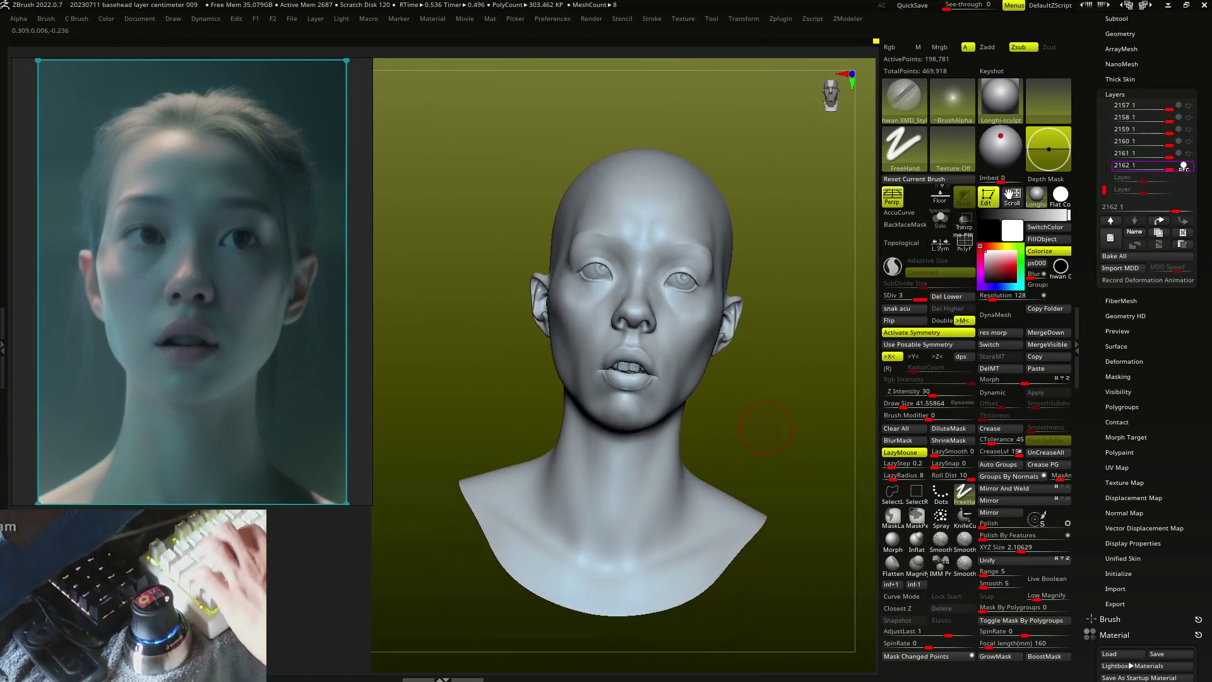
# Switch to the Flatten brush (BFL) for flattening the level-3 surfaces.
pyautogui.press('s')
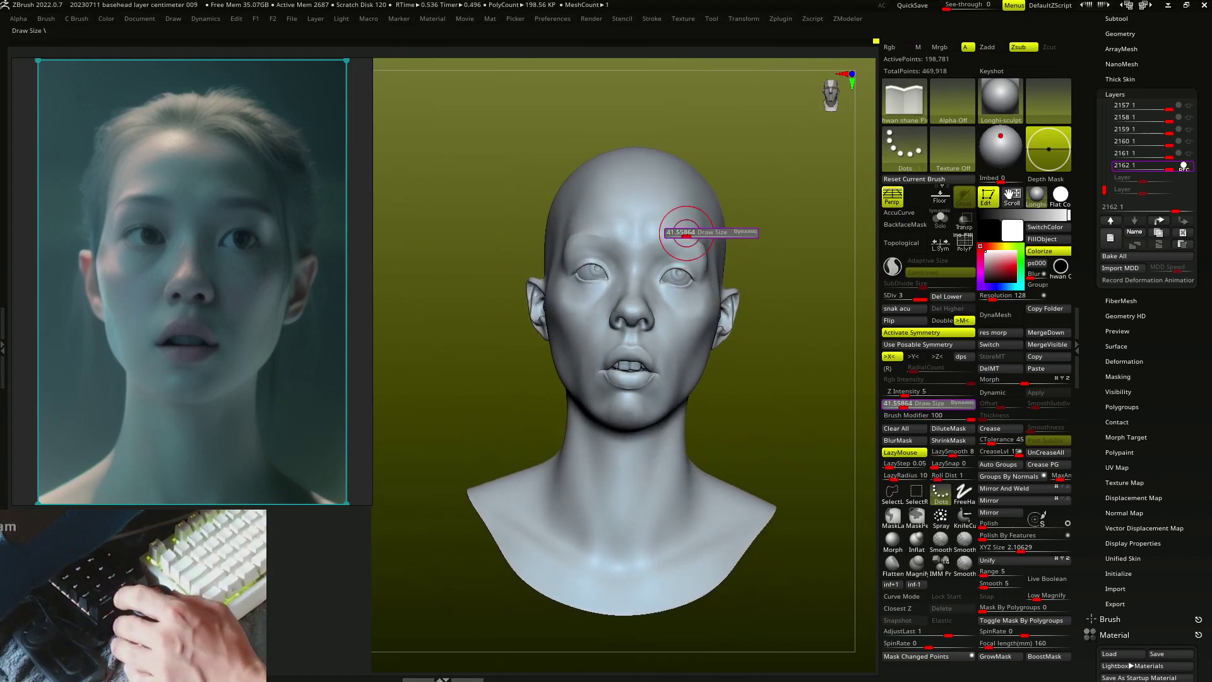
pyautogui.hotkey('ctrl', 'z')
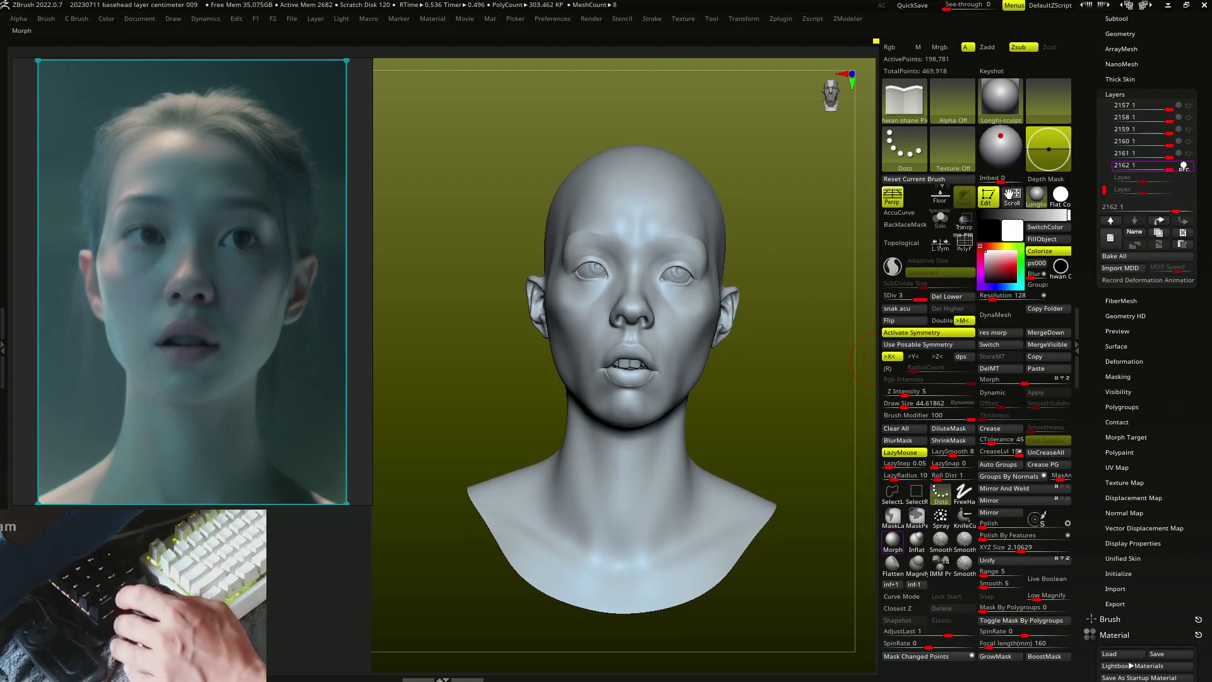
pyautogui.press('b')
pyautogui.press('f')
pyautogui.press('l')
pyautogui.press('s')
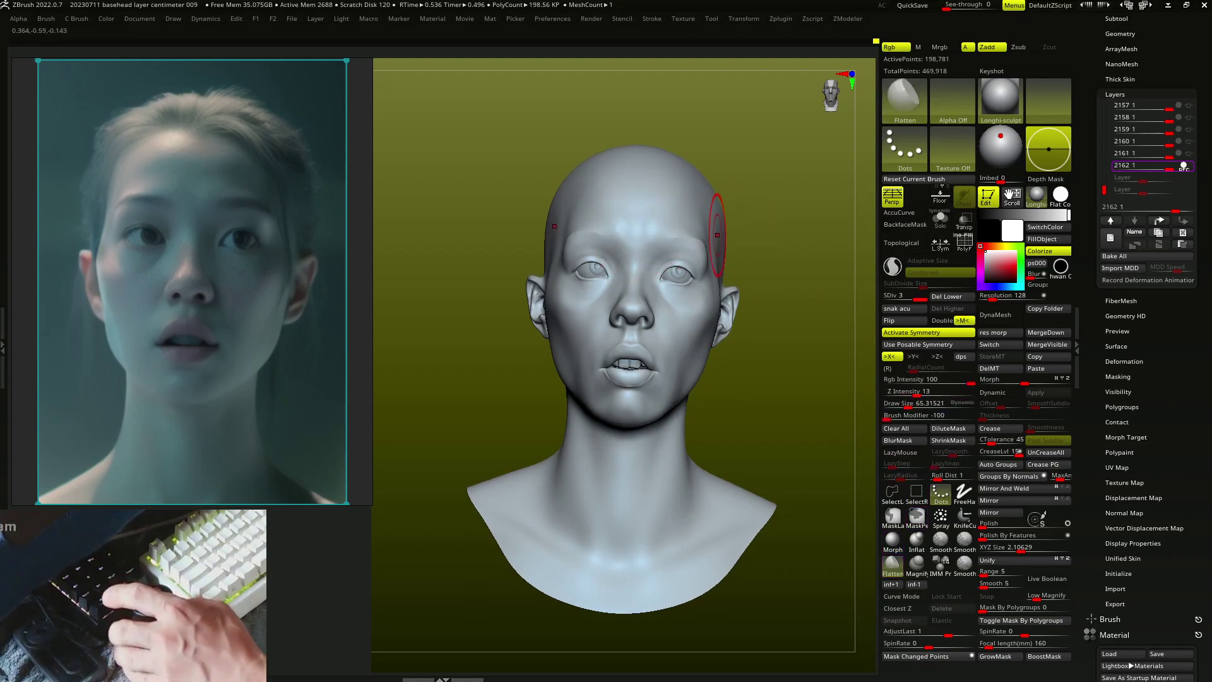
# Reshape the cheek and area in front of the ear with a low-intensity carving brush (BPI).
pyautogui.press('b')
pyautogui.press('p')
pyautogui.press('i')
pyautogui.moveTo(636, 216)
pyautogui.mouseDown(button='right')
pyautogui.moveTo(630, 236)
pyautogui.moveTo(609, 231)
pyautogui.moveTo(640, 257)
pyautogui.mouseUp(button='right')
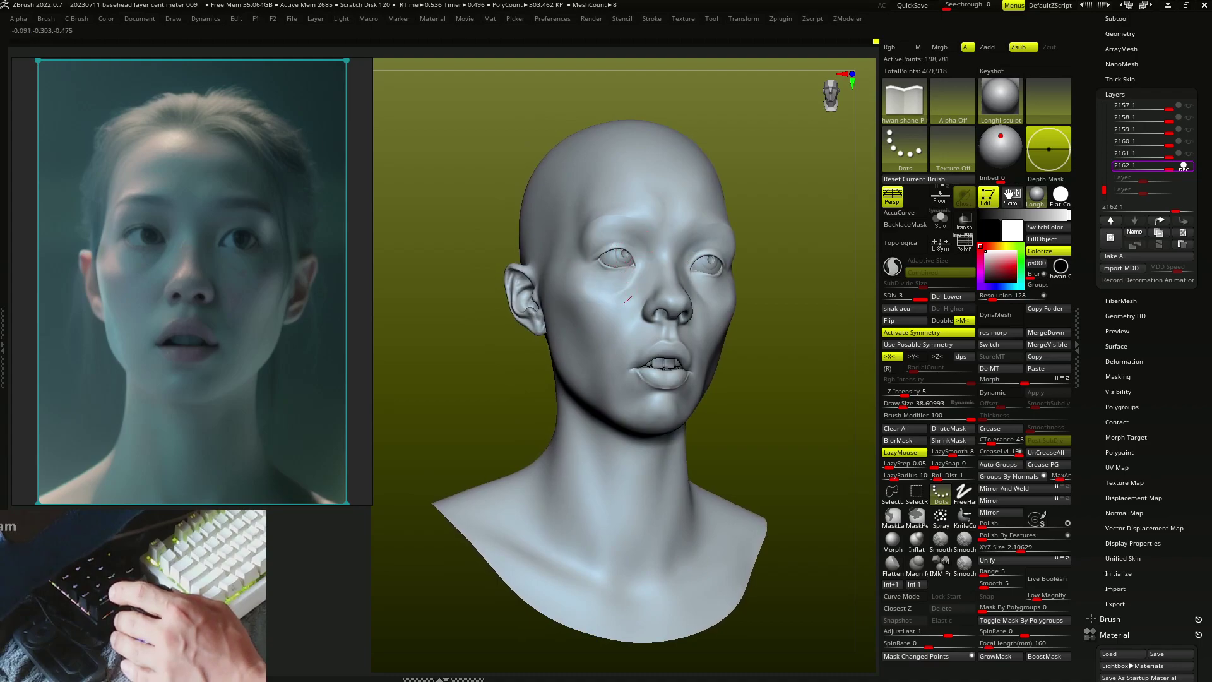
pyautogui.moveTo(627, 299)
pyautogui.mouseDown(button='right')
pyautogui.moveTo(648, 303)
pyautogui.moveTo(657, 347)
pyautogui.moveTo(636, 372)
pyautogui.moveTo(650, 390)
pyautogui.moveTo(688, 380)
pyautogui.moveTo(650, 434)
pyautogui.moveTo(613, 435)
pyautogui.moveTo(600, 365)
pyautogui.mouseUp(button='right')
pyautogui.moveTo(574, 327)
pyautogui.mouseDown(button='right')
pyautogui.moveTo(572, 277)
pyautogui.moveTo(581, 278)
pyautogui.moveTo(537, 287)
pyautogui.moveTo(741, 377)
pyautogui.moveTo(803, 453)
pyautogui.mouseUp(button='right')
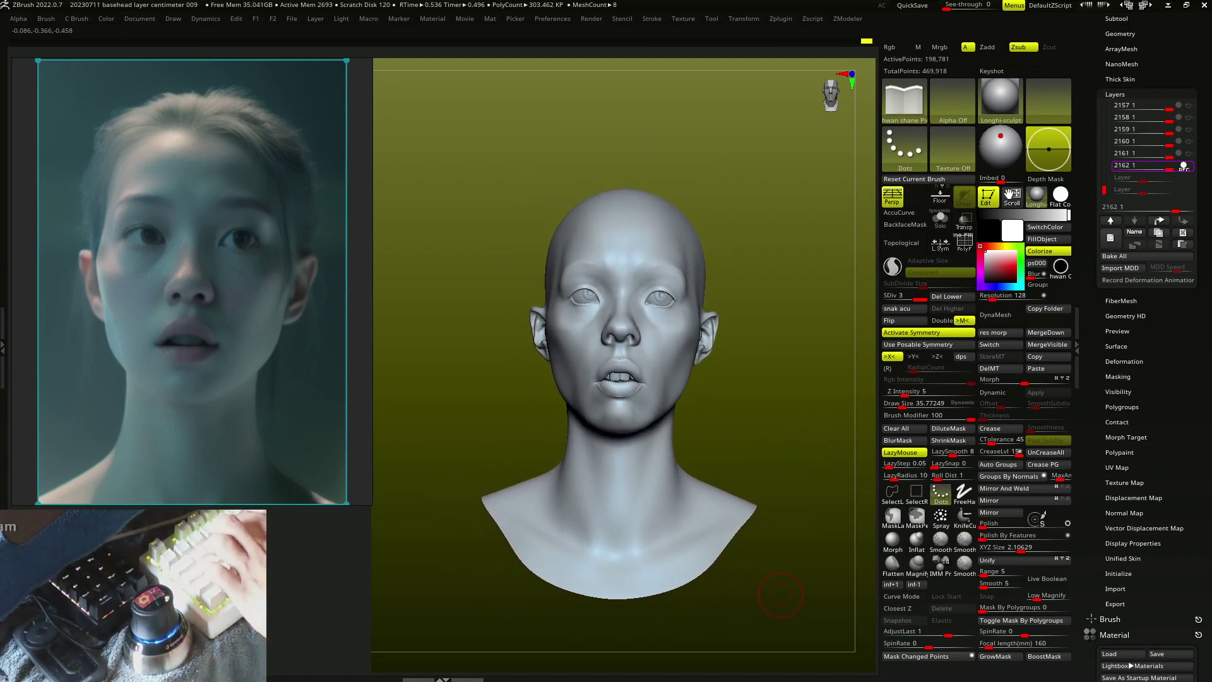
# Show the head as a BPR render with shadows and outlines, then capture and close a screen grab.
pyautogui.hotkey('shift', 'r')
pyautogui.press('F1')
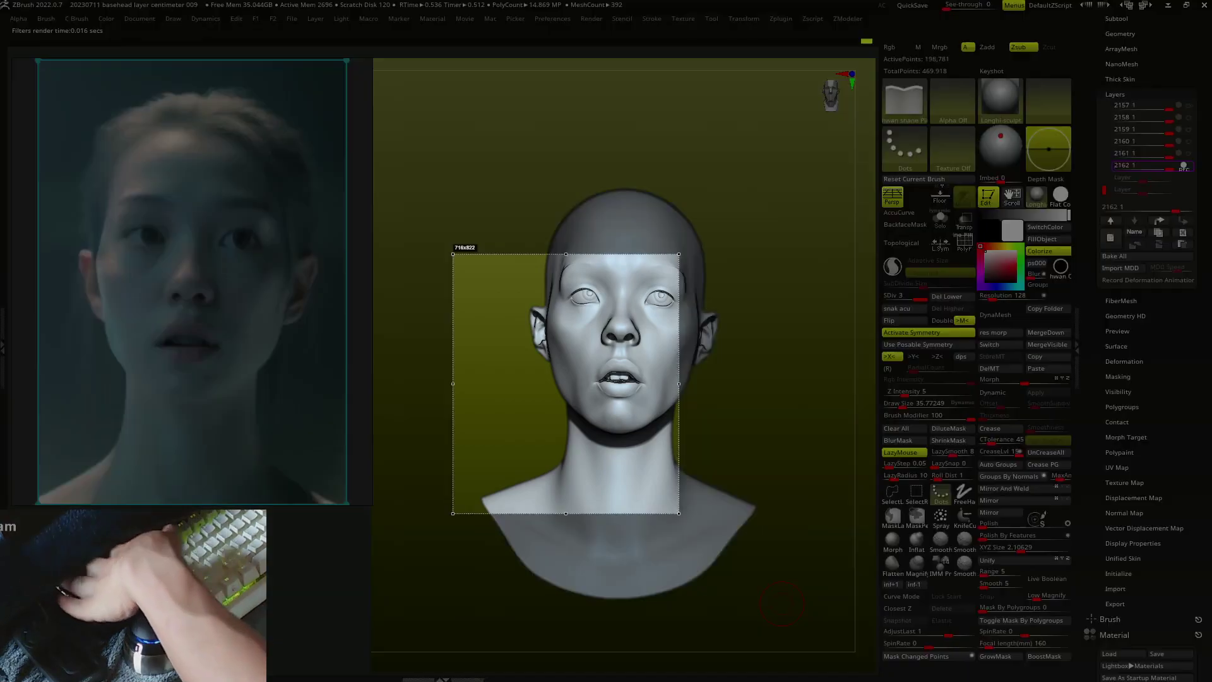
pyautogui.moveTo(504, 245); pyautogui.dragTo(730, 505)
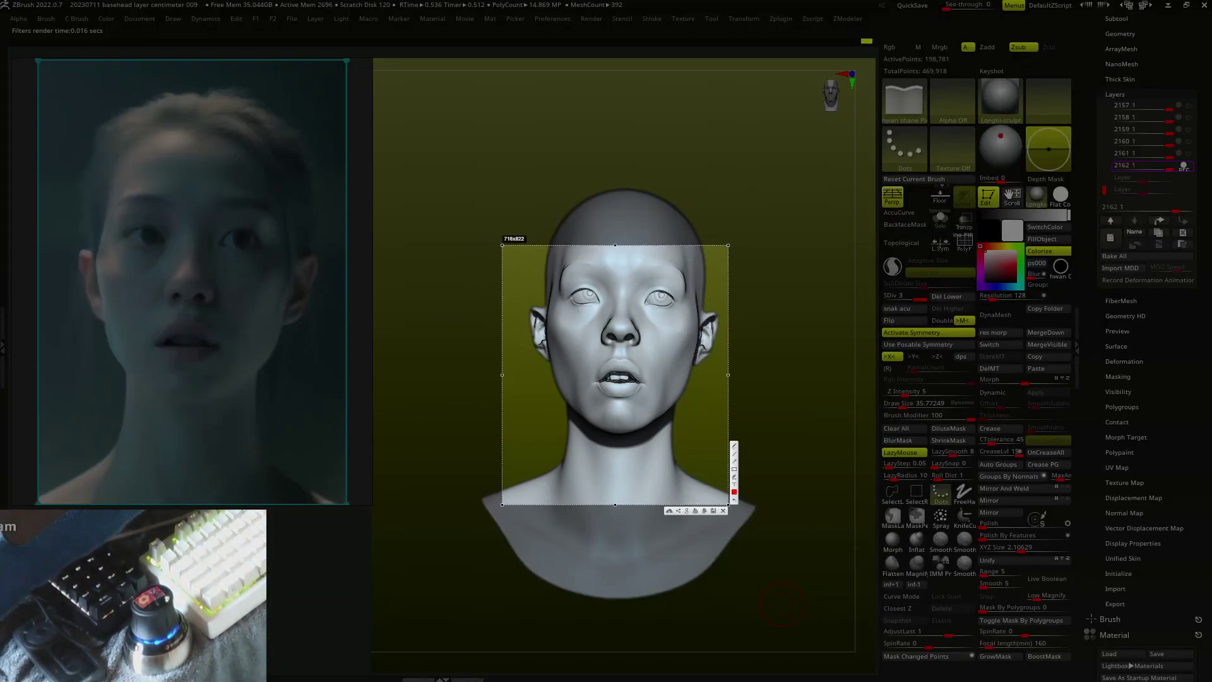
pyautogui.hotkey('ctrl', 'c')
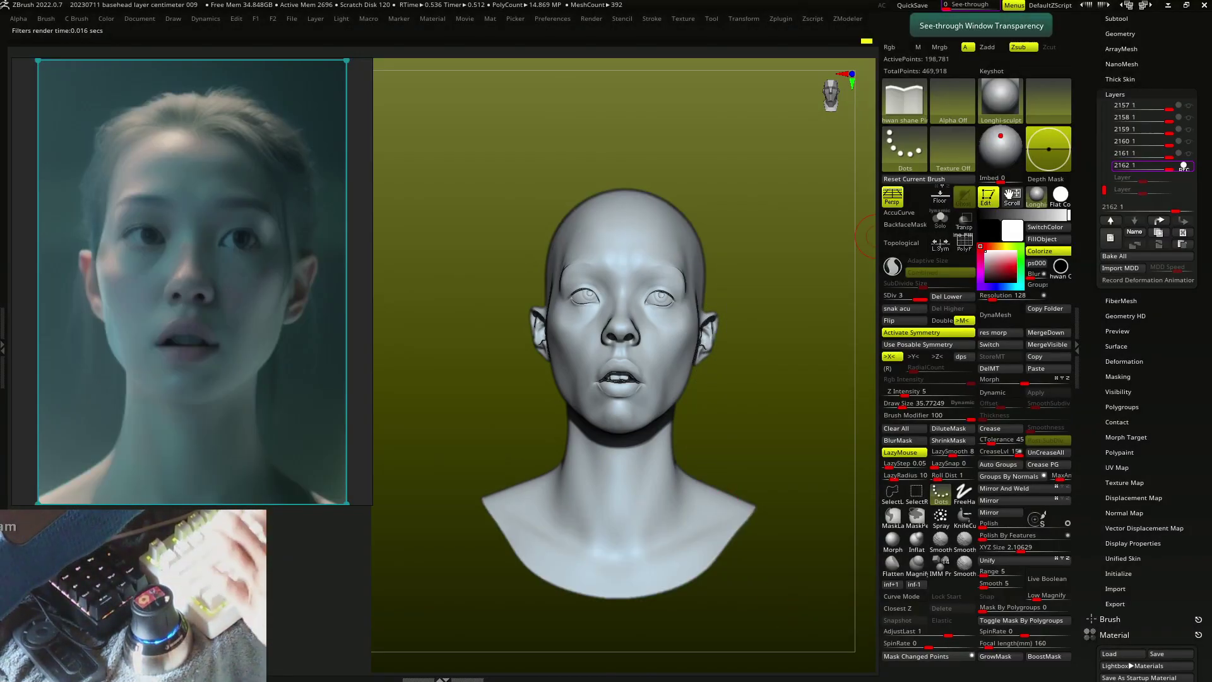